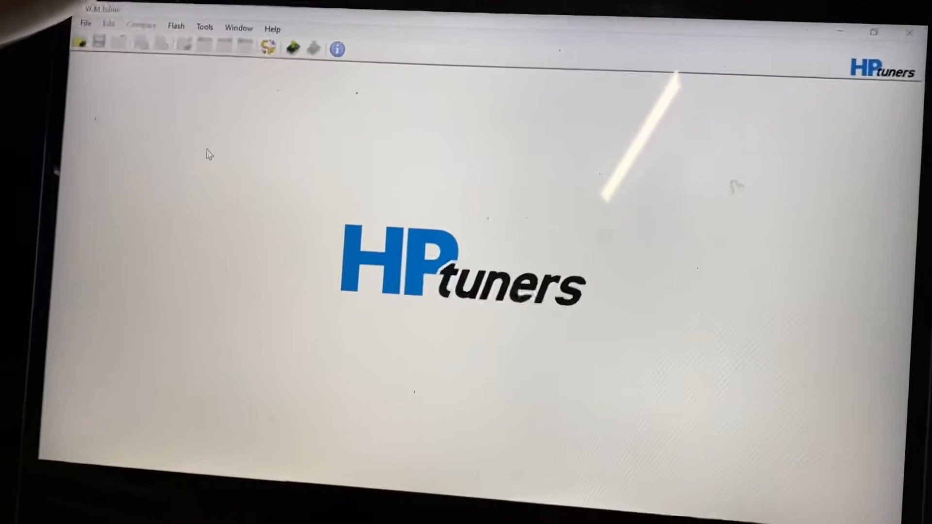
# Gather the vehicle's information and read its tune with the Vehicle Reader, and dismiss the Lenovo Vantage update prompt.
pyautogui.click(220, 86)
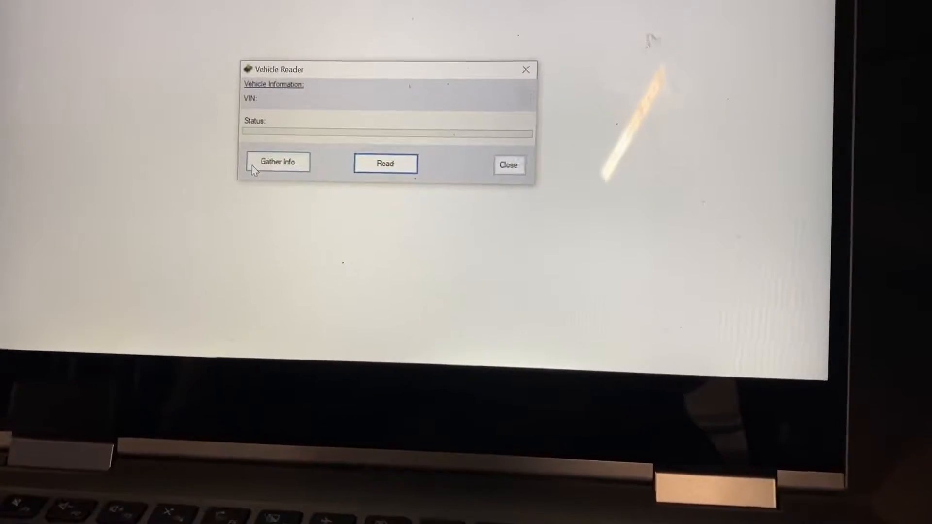
pyautogui.click(253, 166)
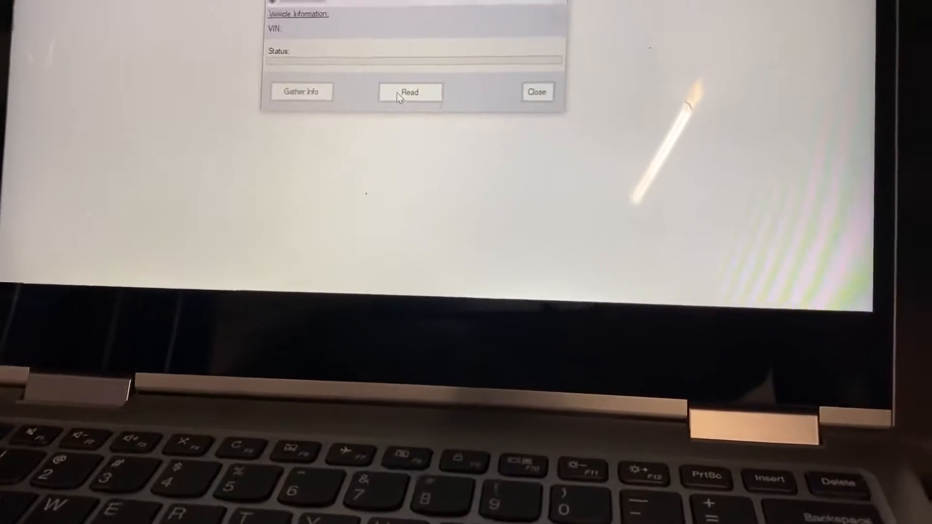
pyautogui.click(365, 187)
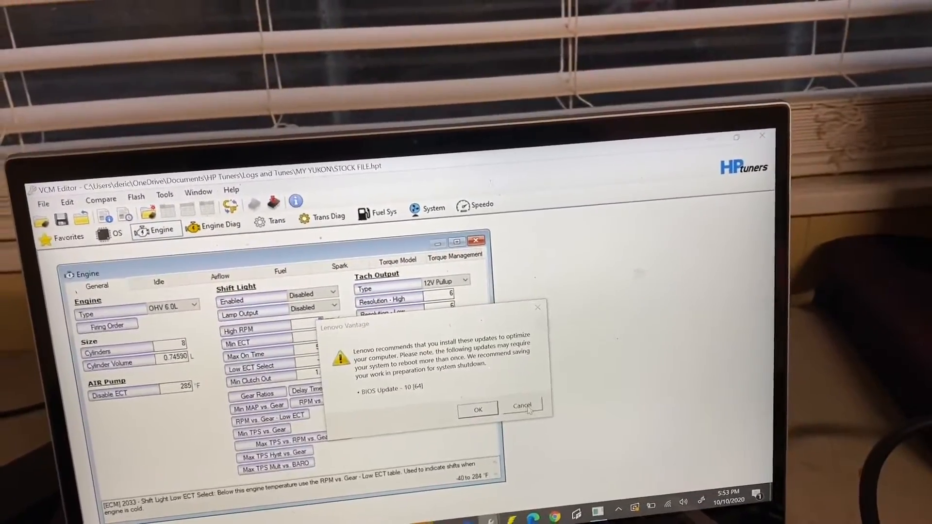
pyautogui.click(518, 405)
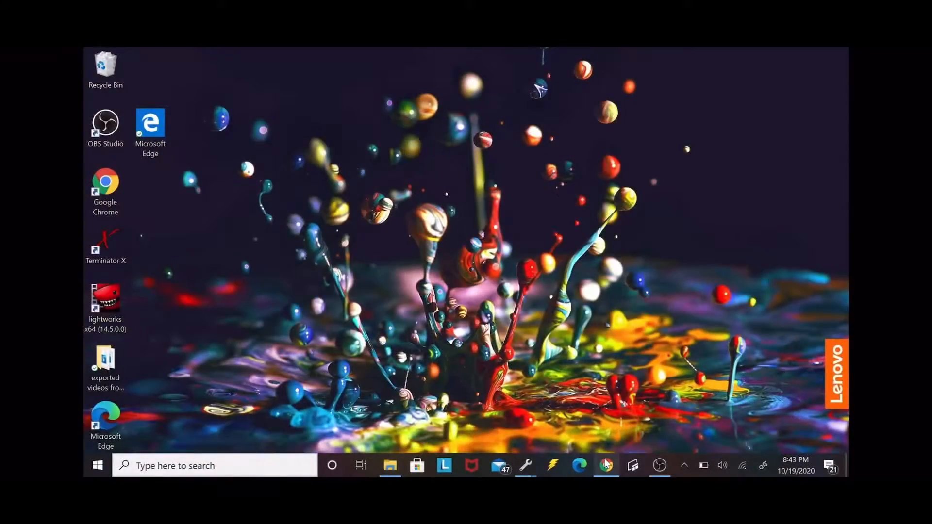
# Switch to Chrome and go through the HP Tuners account page to the Tune Repository's search form.
pyautogui.click(606, 465)
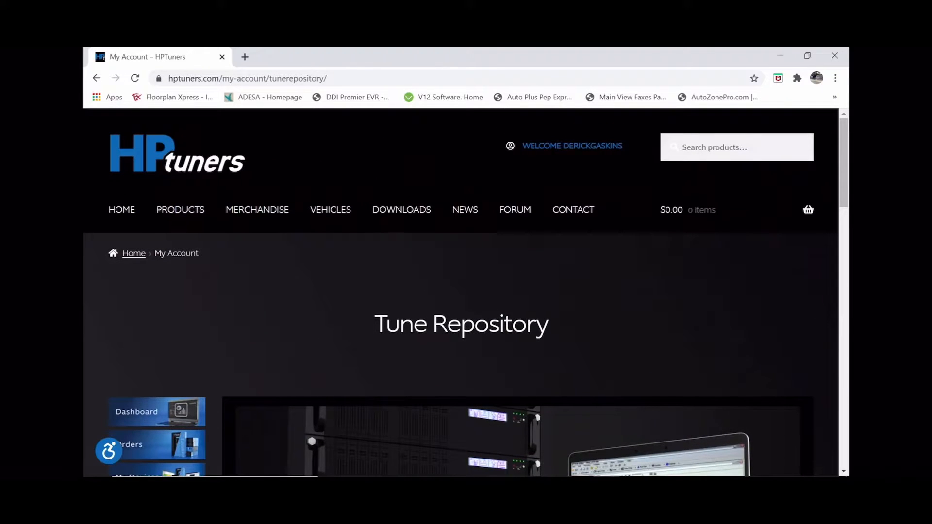
pyautogui.click(563, 145)
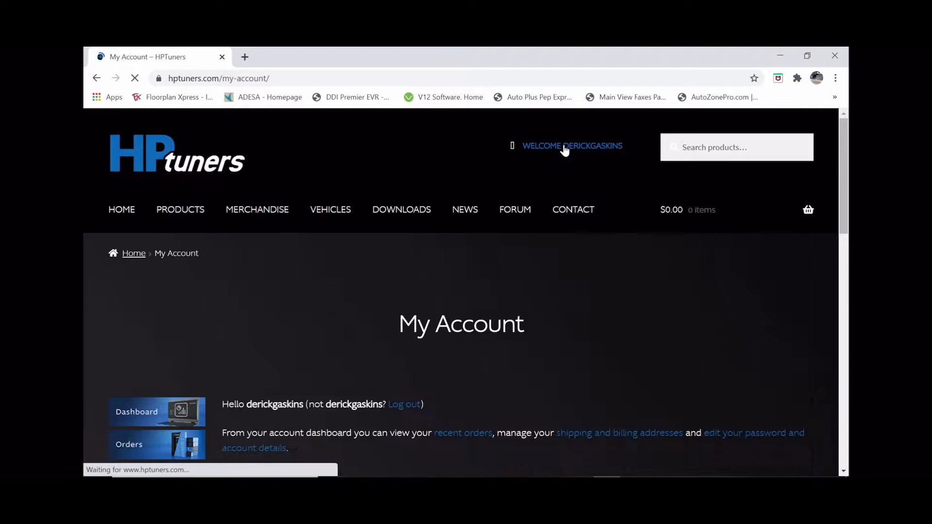
pyautogui.scroll(-3, 462, 306)
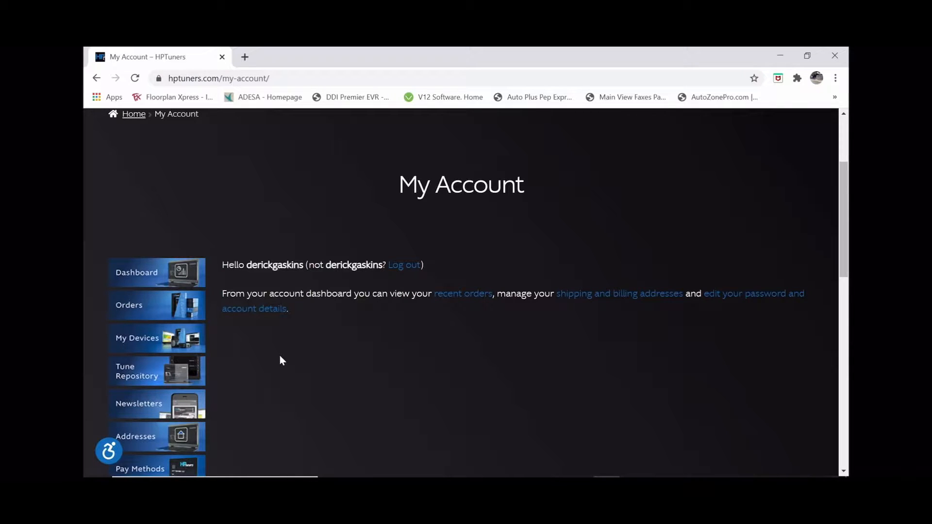
pyautogui.scroll(-3, 280, 357)
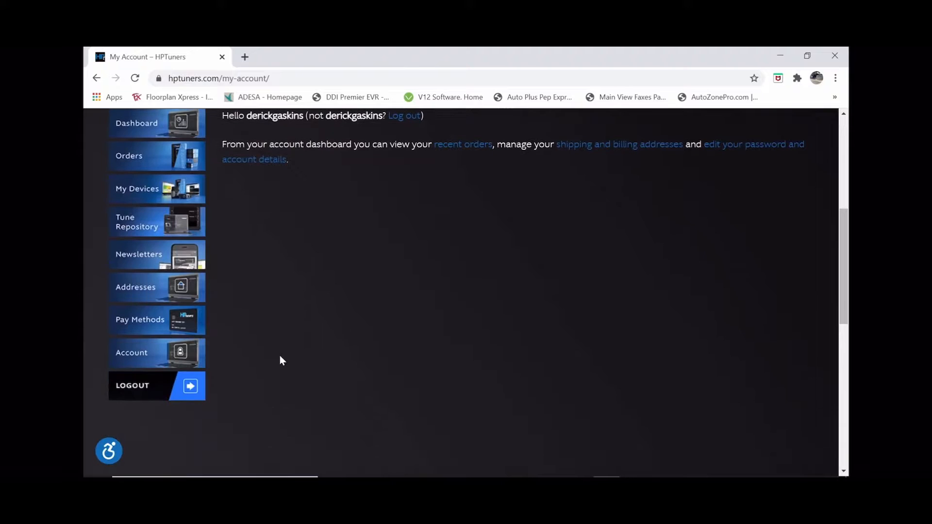
pyautogui.scroll(1, 280, 360)
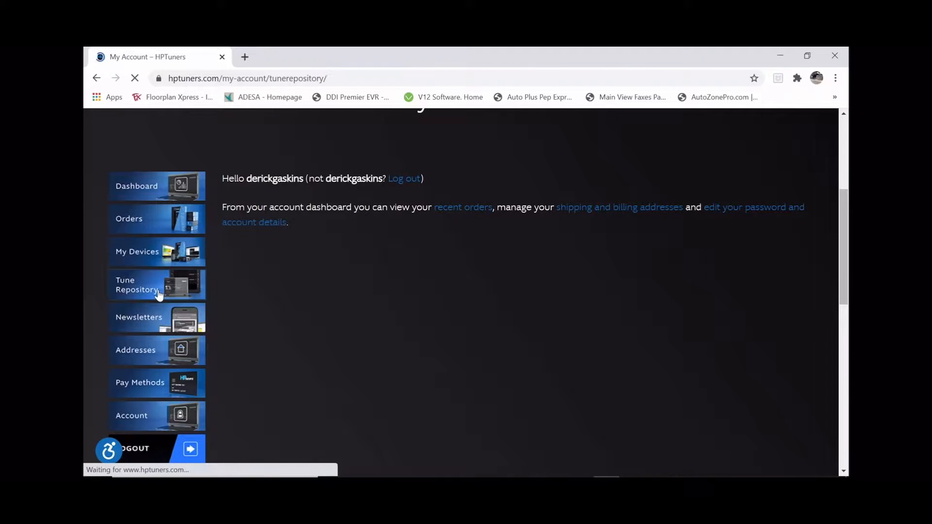
pyautogui.scroll(-10, 313, 331)
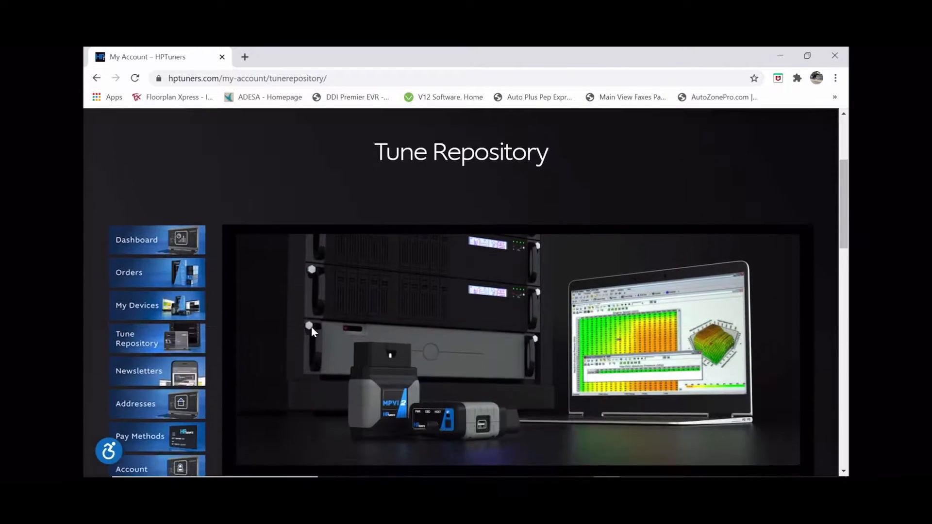
pyautogui.scroll(-2, 312, 329)
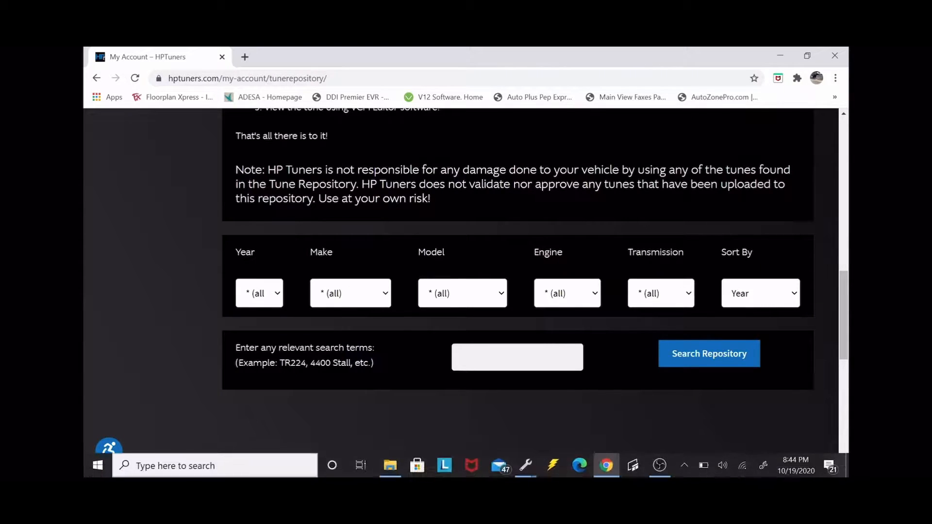
# Switch to VCM Editor and open STOCK FILE from the "yukon segment swap how to" folder in MY YUKON.
pyautogui.moveTo(618, 472)
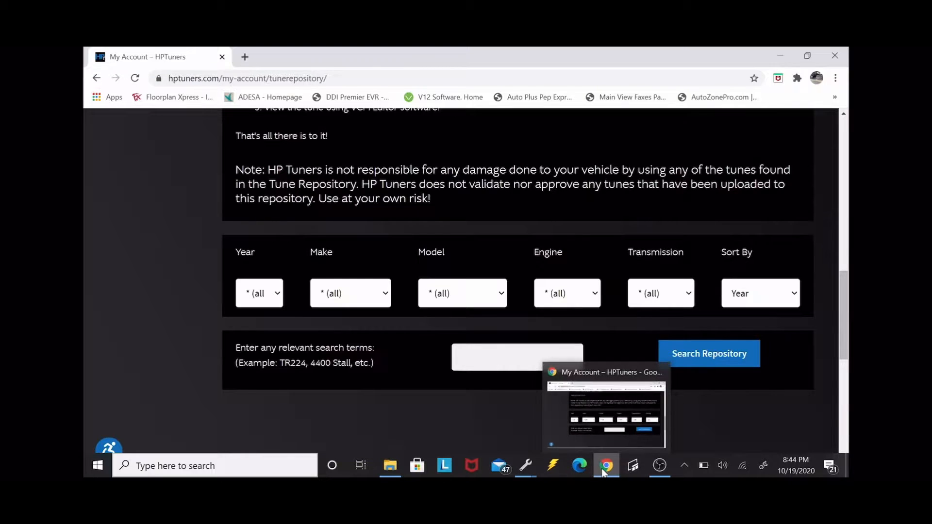
pyautogui.click(530, 462)
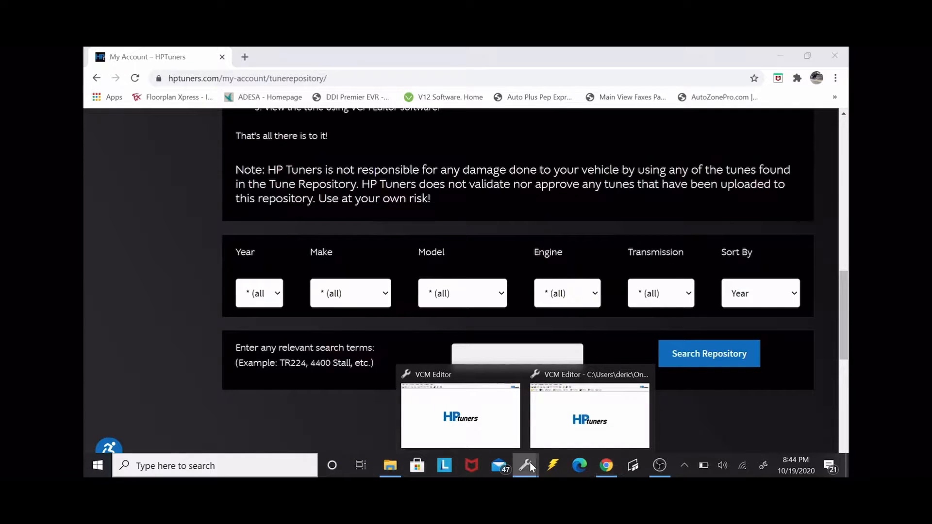
pyautogui.click(555, 432)
pyautogui.click(98, 68)
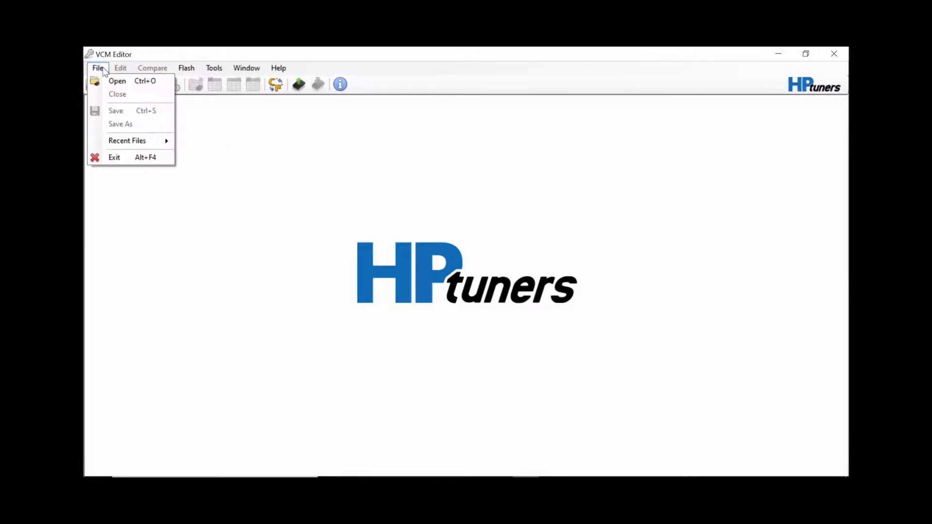
pyautogui.click(116, 81)
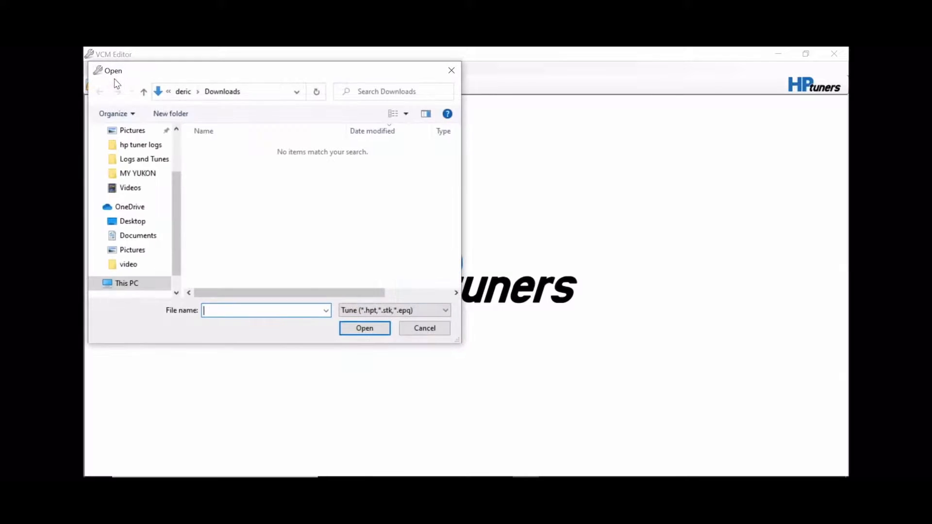
pyautogui.click(134, 176)
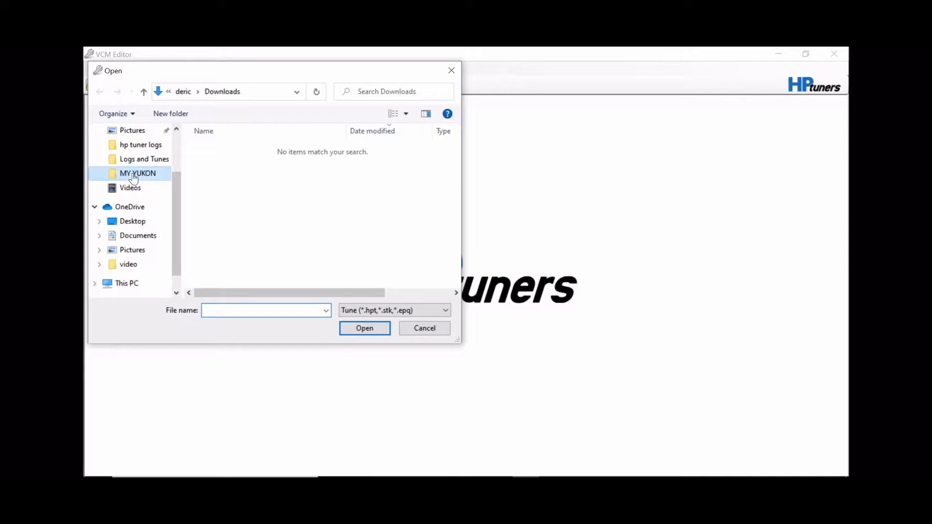
pyautogui.click(230, 151)
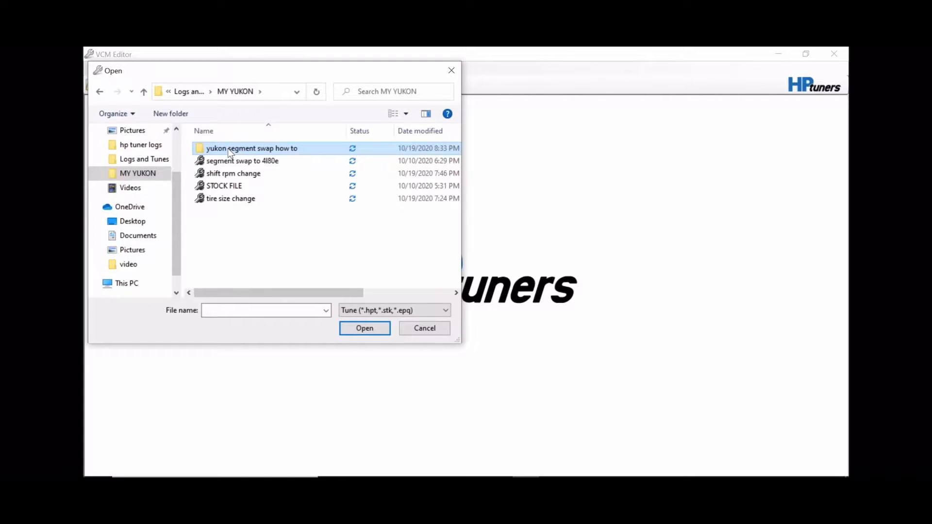
pyautogui.doubleClick(229, 151)
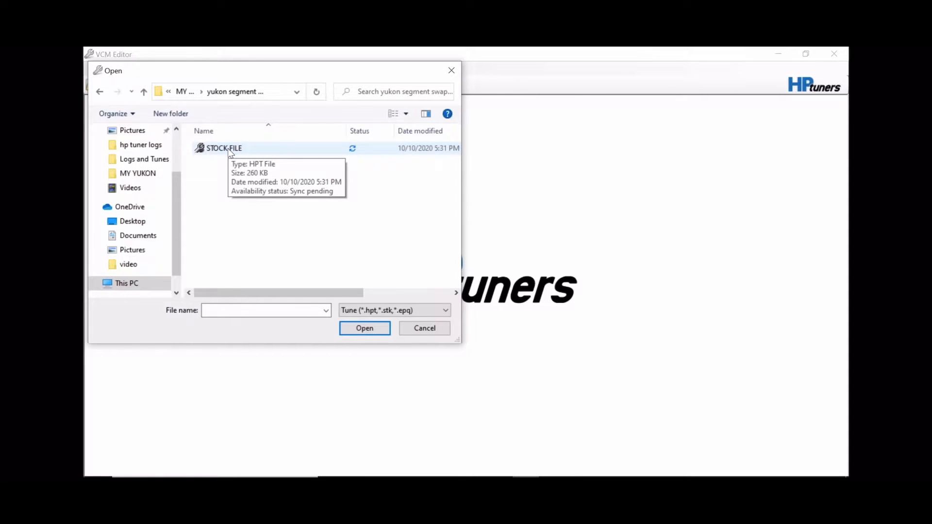
pyautogui.doubleClick(230, 151)
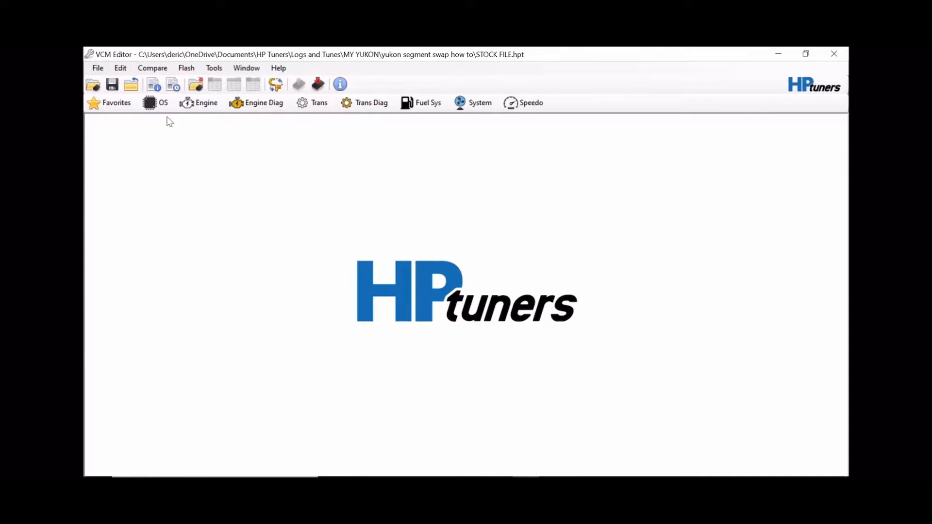
# Look up the controller's operating system number in the calibration details, and close the Tune Details and Operating System windows.
pyautogui.click(155, 103)
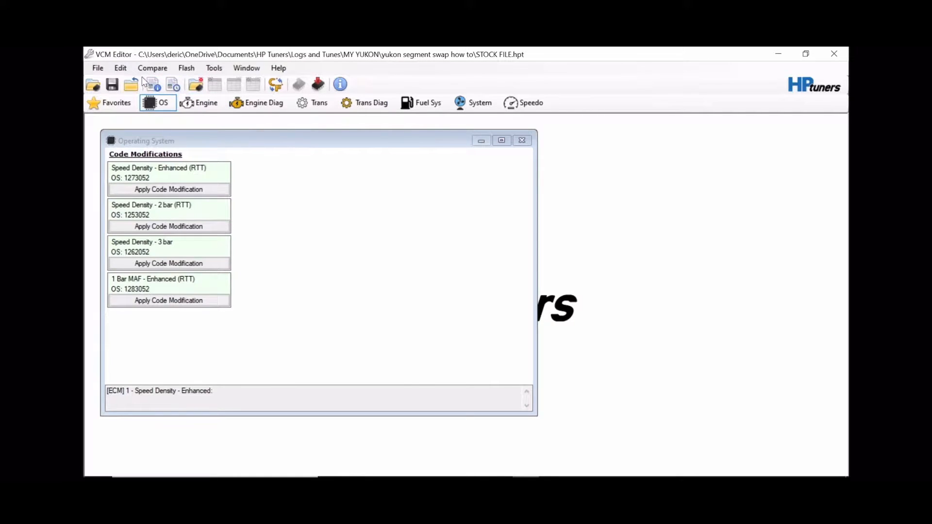
pyautogui.click(121, 69)
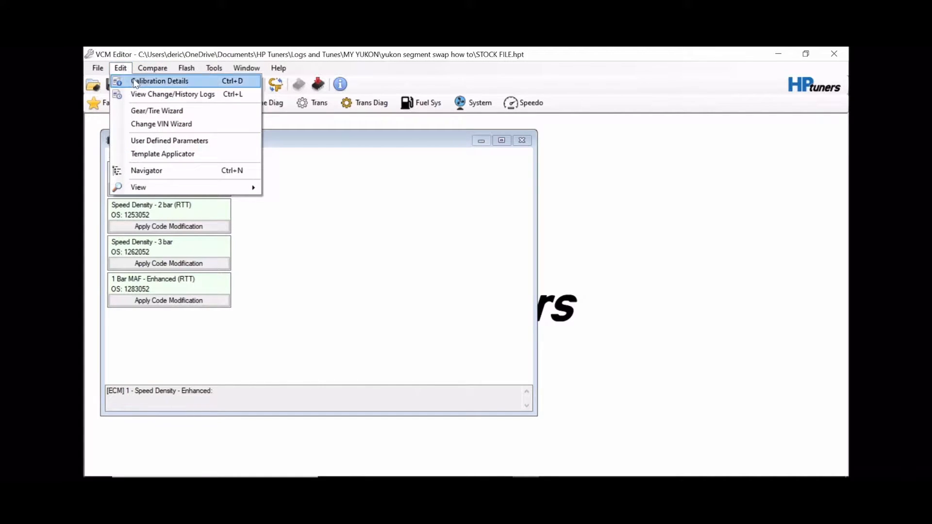
pyautogui.click(127, 81)
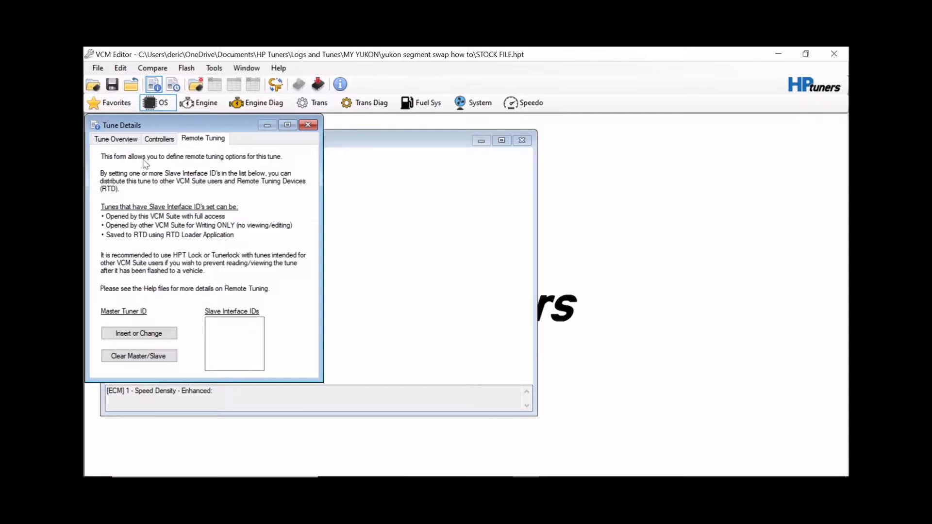
pyautogui.click(122, 139)
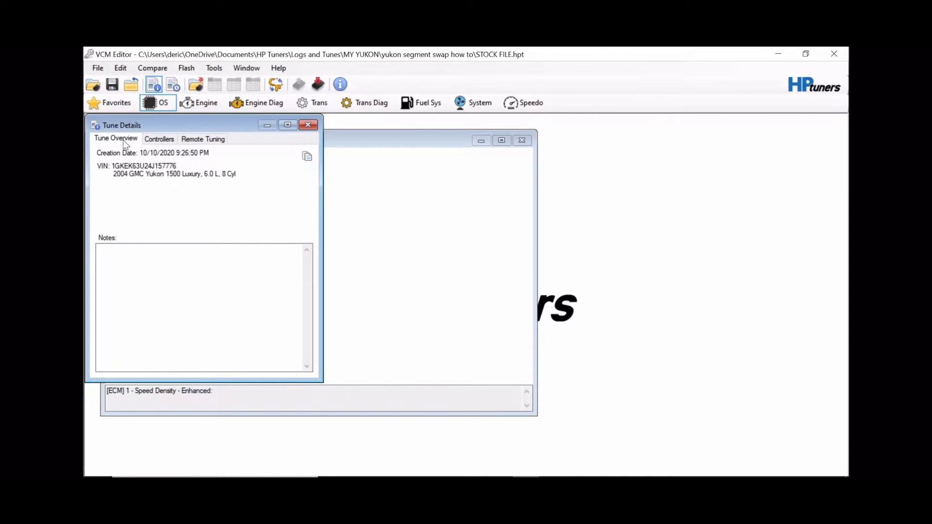
pyautogui.click(158, 140)
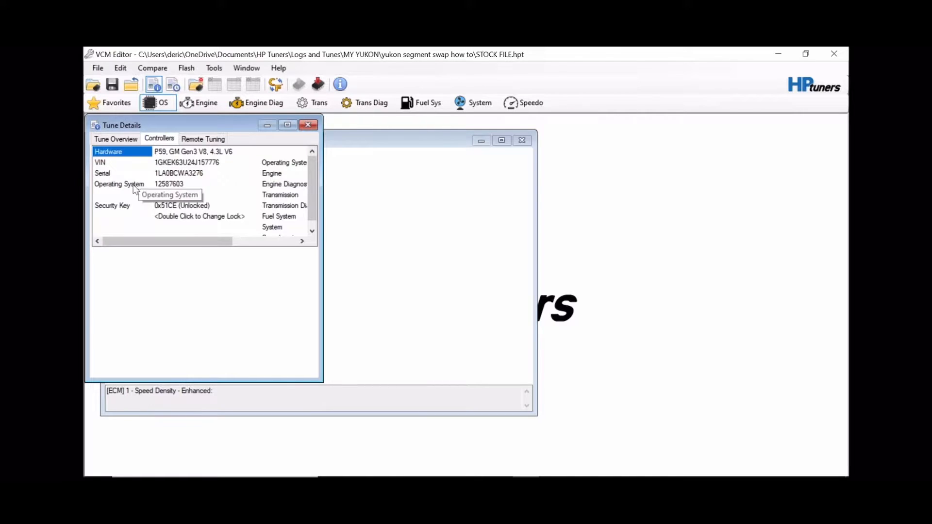
pyautogui.click(165, 188)
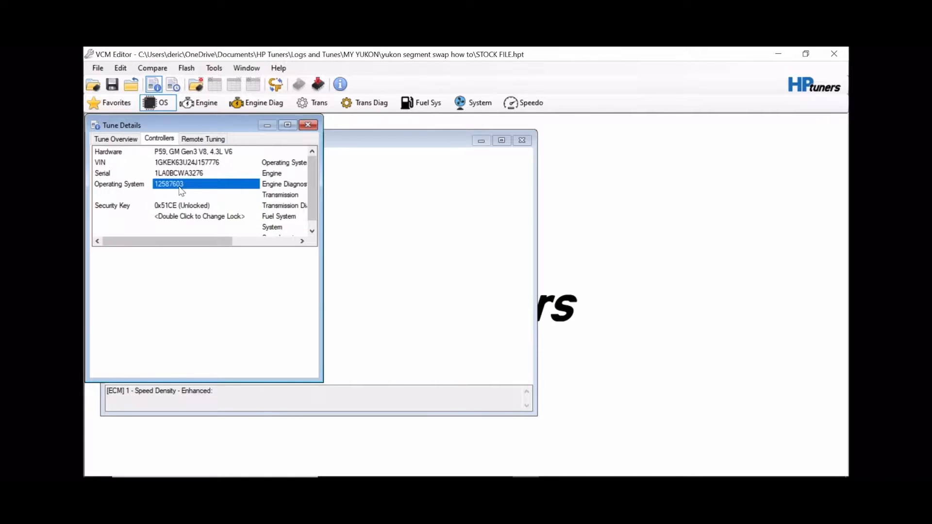
pyautogui.click(315, 126)
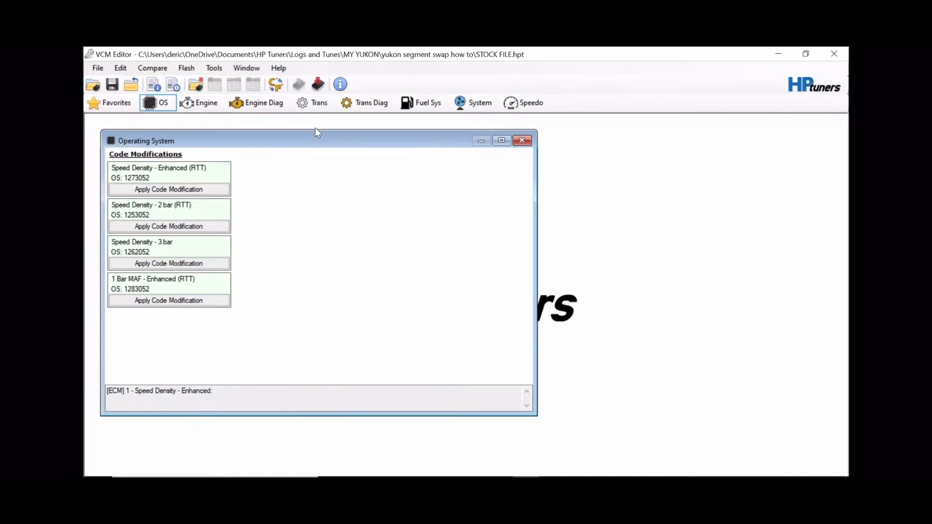
pyautogui.click(522, 140)
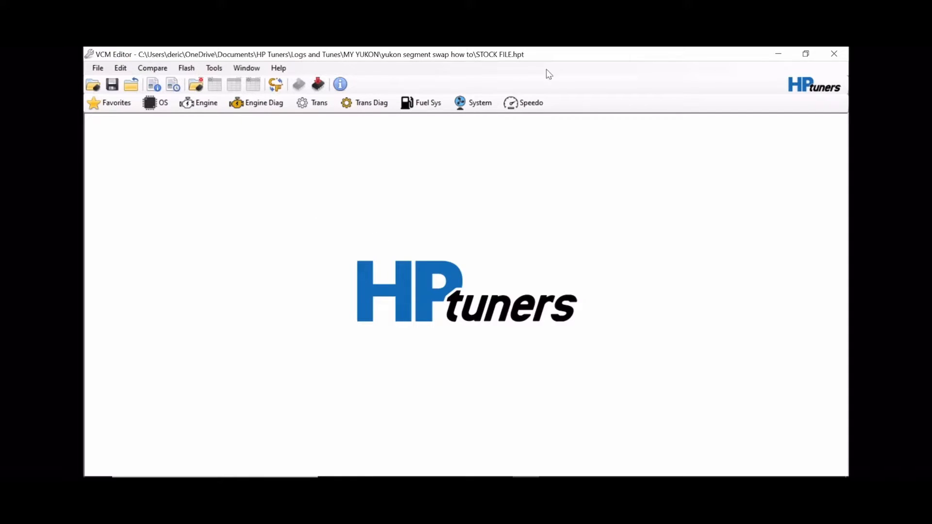
# Return to the Tune Repository page in the browser and search it for operating system number 12587603.
pyautogui.click(775, 54)
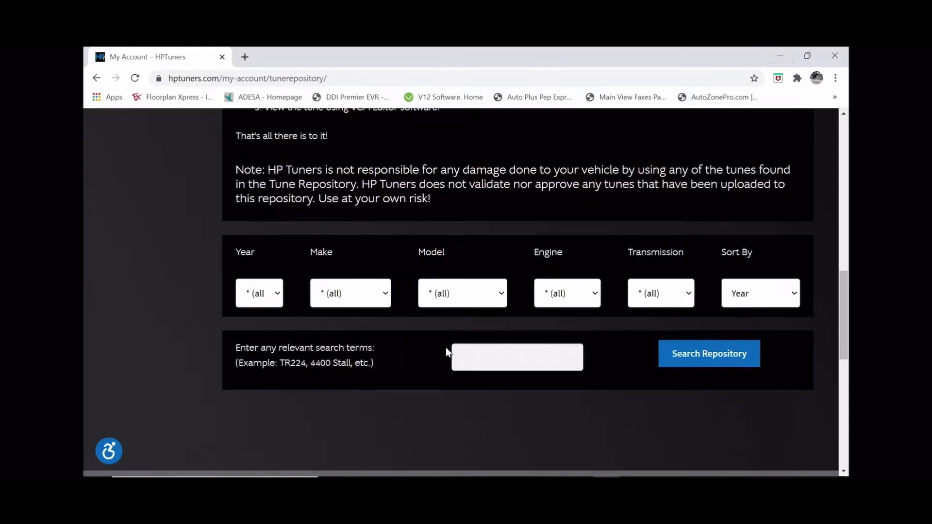
pyautogui.click(480, 357)
pyautogui.click(485, 389)
pyautogui.click(716, 357)
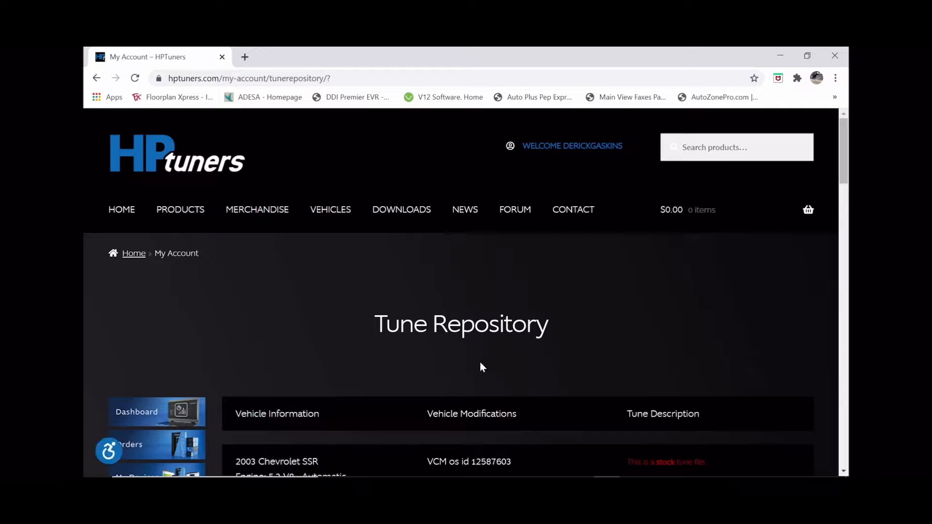
# Examine the found tune files' vehicle, engine, transmission and operating system details, and return to the repository search form.
pyautogui.scroll(-2, 471, 367)
pyautogui.scroll(-5, 472, 365)
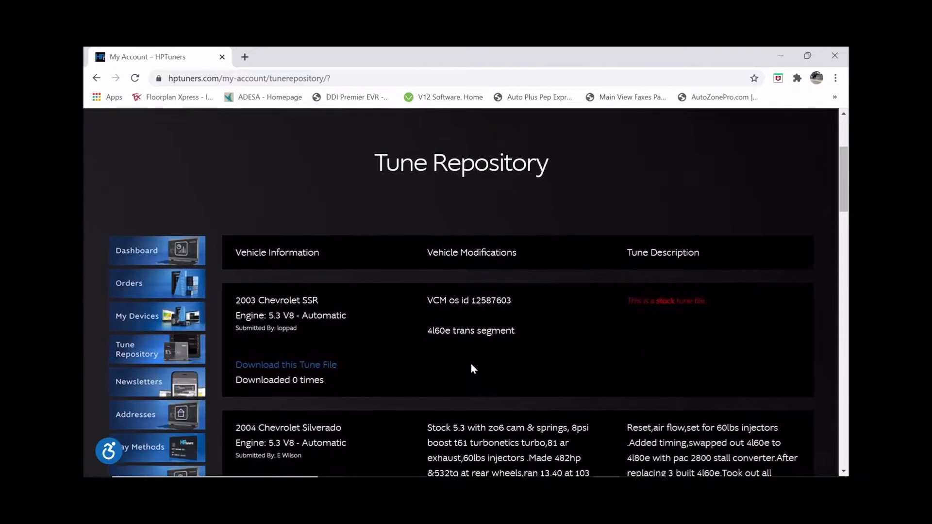
pyautogui.scroll(-3, 471, 365)
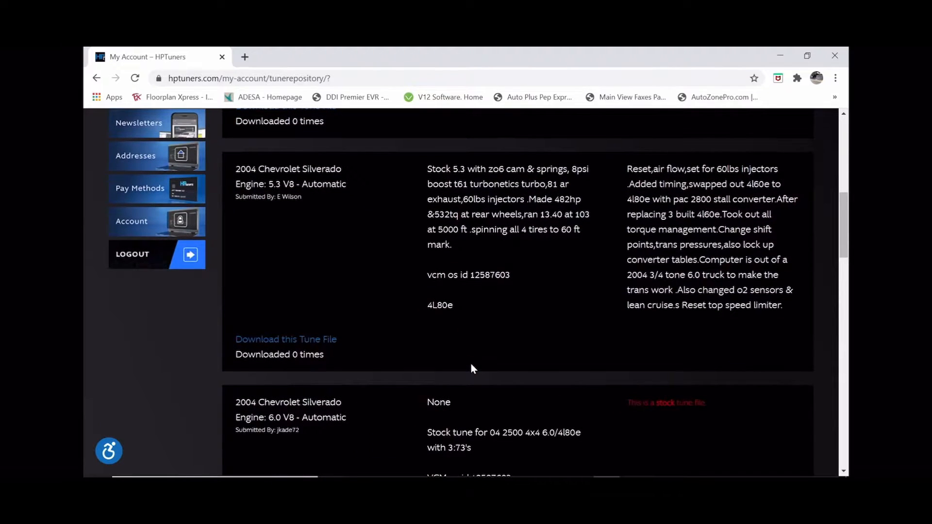
pyautogui.scroll(-2, 471, 363)
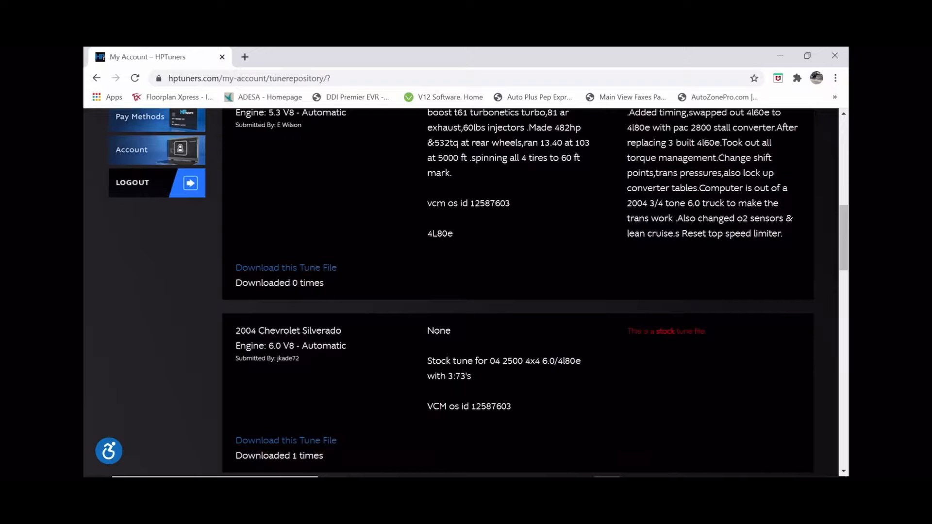
pyautogui.scroll(-1, 471, 352)
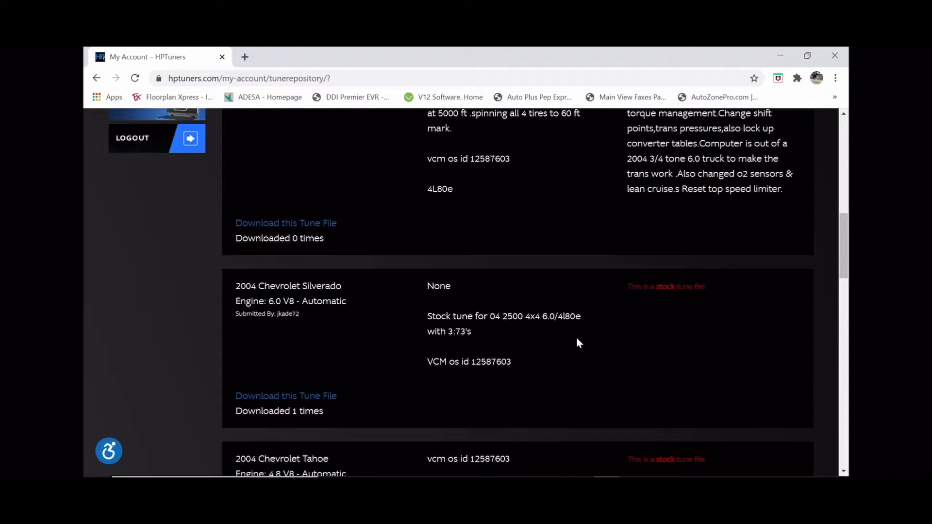
pyautogui.scroll(-2, 582, 356)
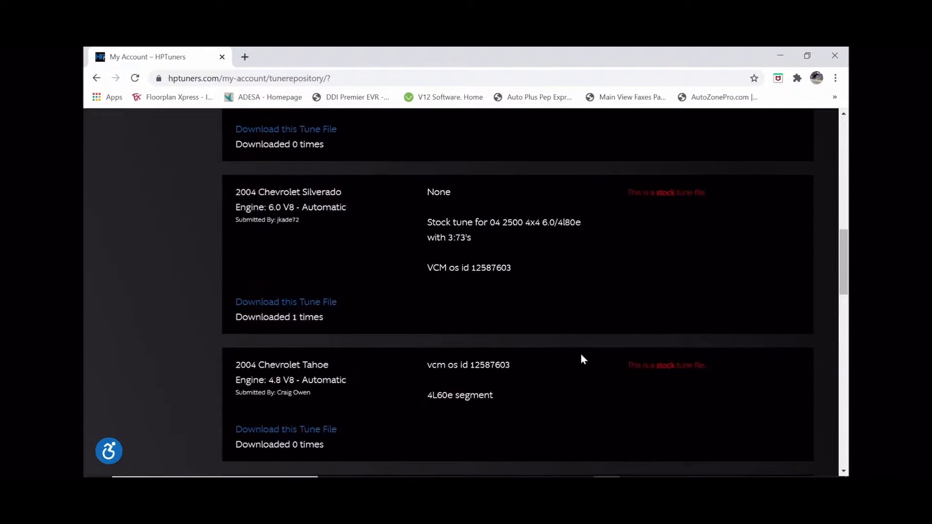
pyautogui.scroll(-1, 581, 354)
pyautogui.hotkey('alt', 'Left')
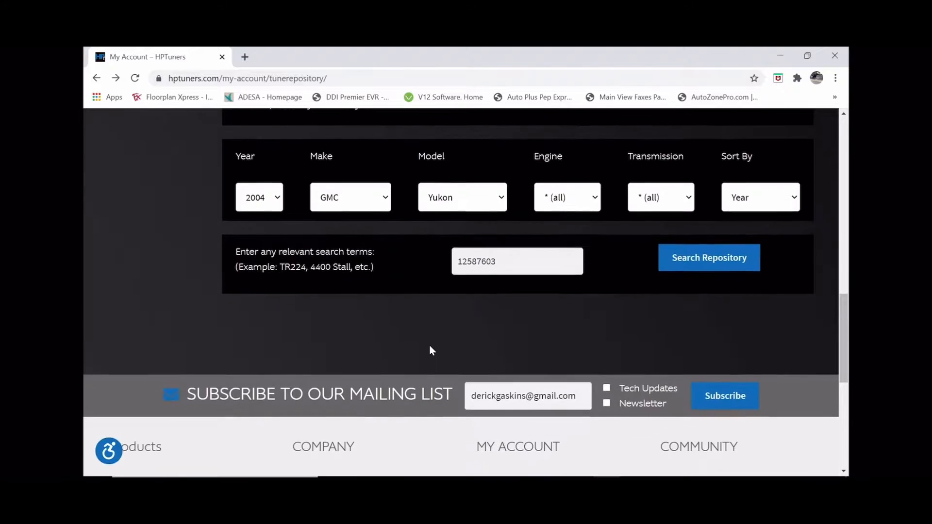
# Clear the search term and search the tune repository for all 2004 GMC Yukon files.
pyautogui.moveTo(500, 259); pyautogui.dragTo(411, 265)
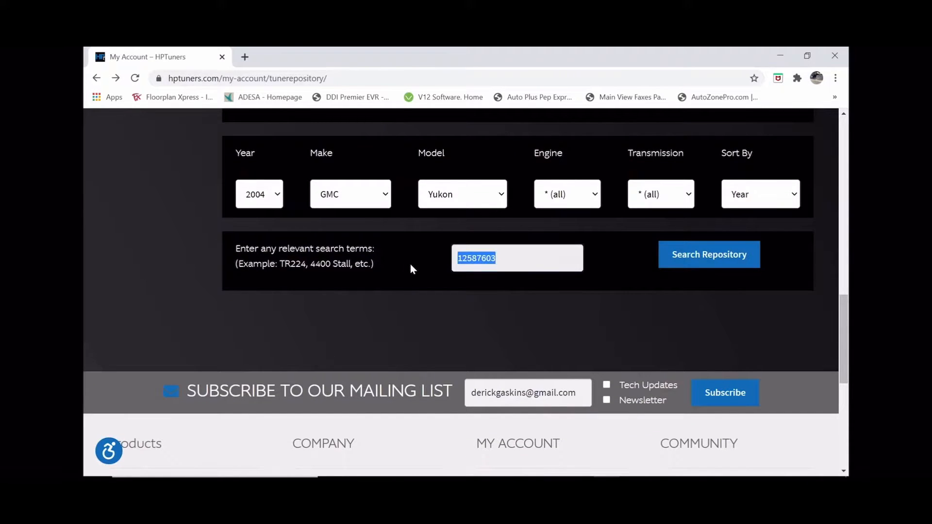
pyautogui.press('BackSpace')
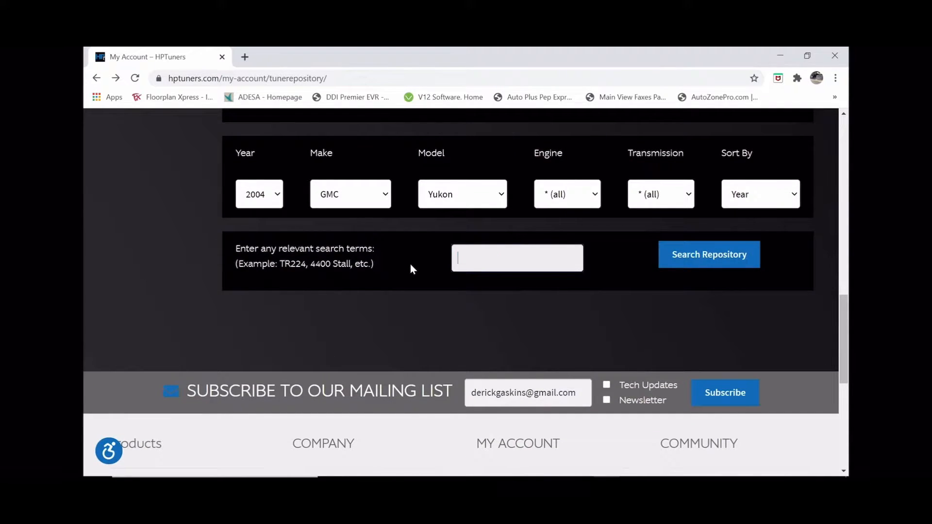
pyautogui.click(686, 260)
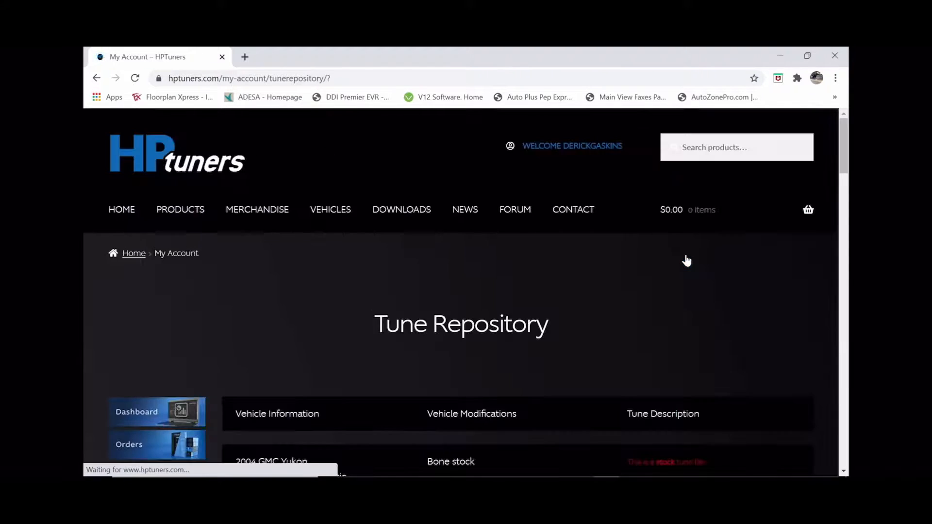
# Examine the 2004 GMC Yukon tune files' engines, modifications and descriptions for a matching operating system number, and return to the repository search form.
pyautogui.scroll(-4, 492, 385)
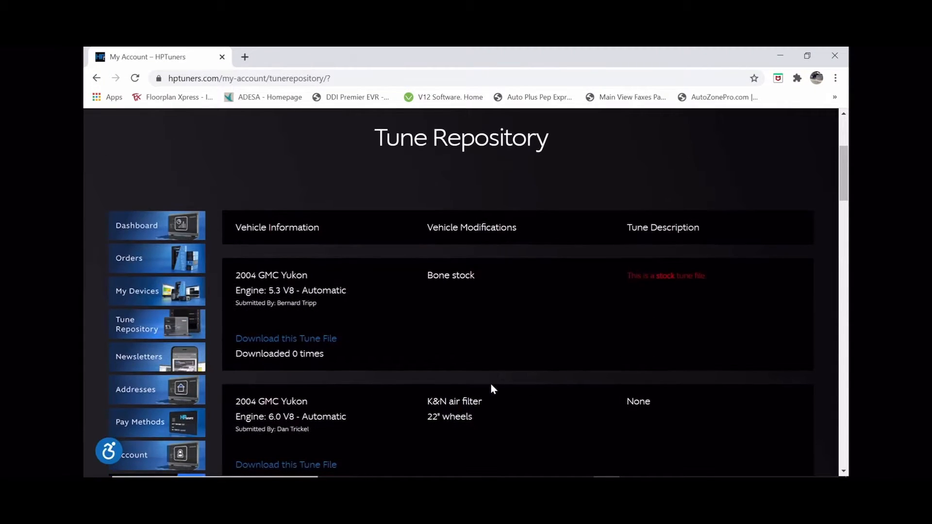
pyautogui.scroll(-2, 491, 384)
pyautogui.scroll(-2, 492, 388)
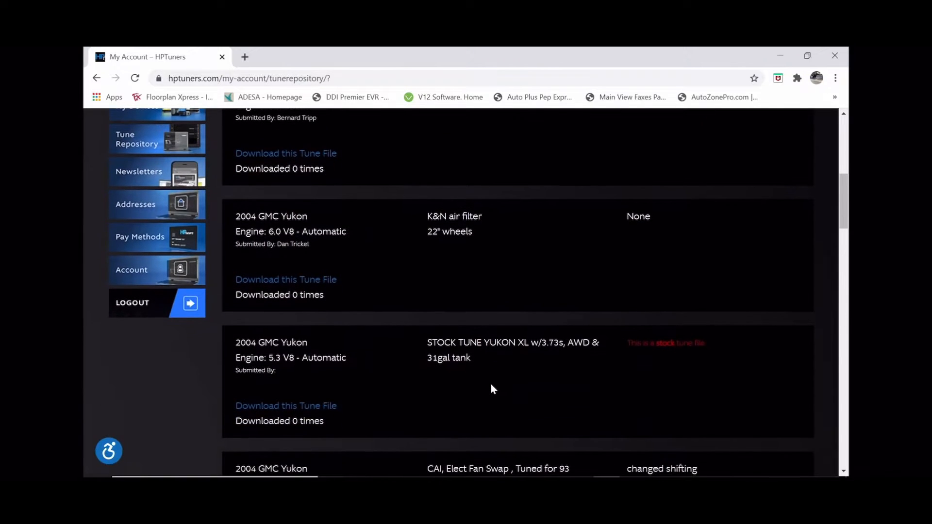
pyautogui.scroll(-2, 491, 386)
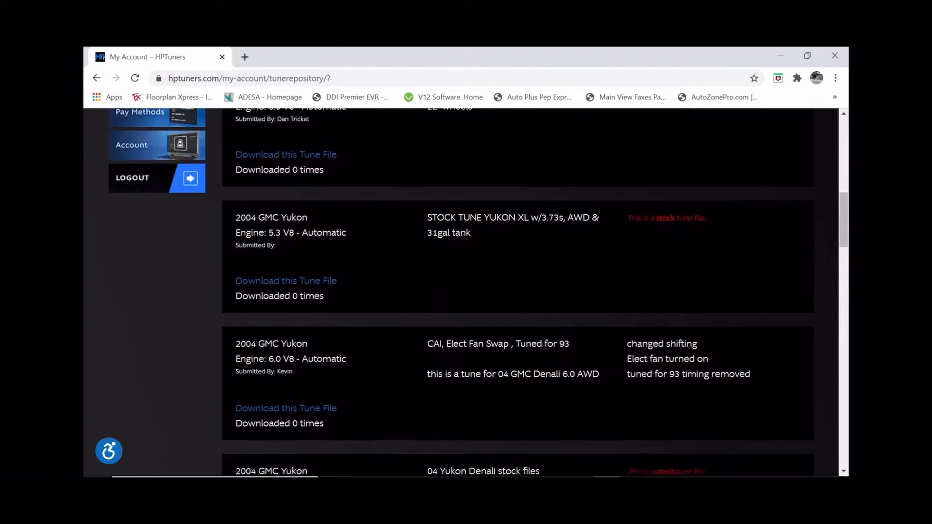
pyautogui.scroll(-1, 491, 386)
pyautogui.scroll(-2, 492, 388)
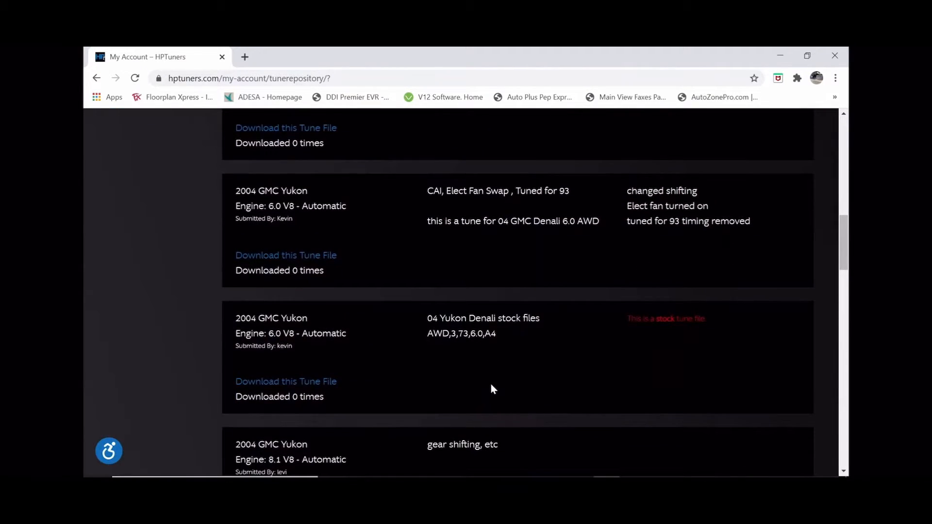
pyautogui.scroll(-2, 492, 388)
pyautogui.scroll(-3, 492, 388)
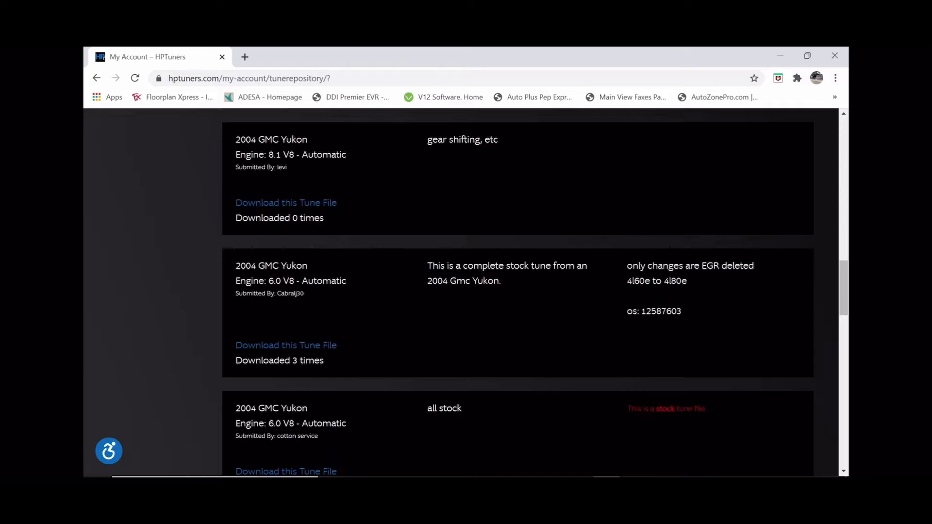
pyautogui.scroll(2, 313, 219)
pyautogui.click(97, 79)
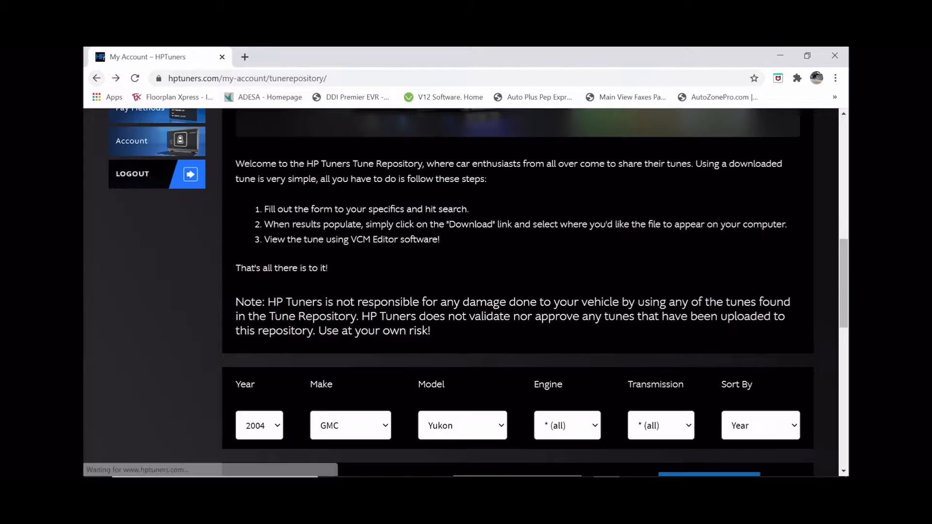
# Enter 12587603 as the repository search term.
pyautogui.scroll(-3, 412, 229)
pyautogui.rightClick(490, 368)
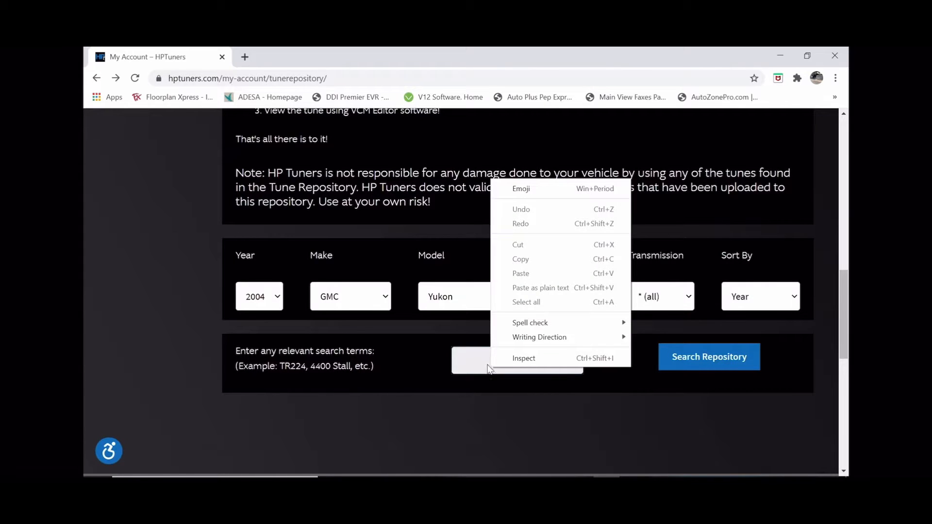
pyautogui.click(482, 365)
pyautogui.click(475, 394)
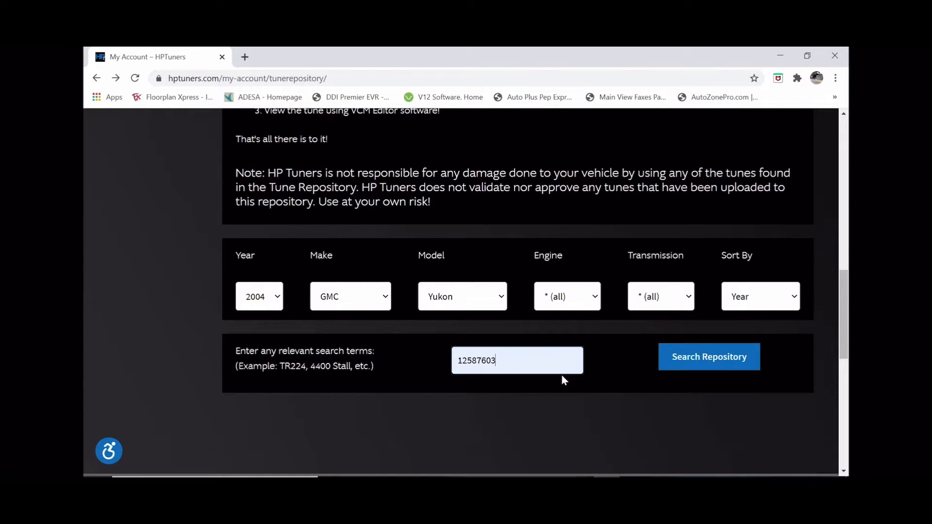
# Set the model, make and year filters to all and search the repository.
pyautogui.click(503, 297)
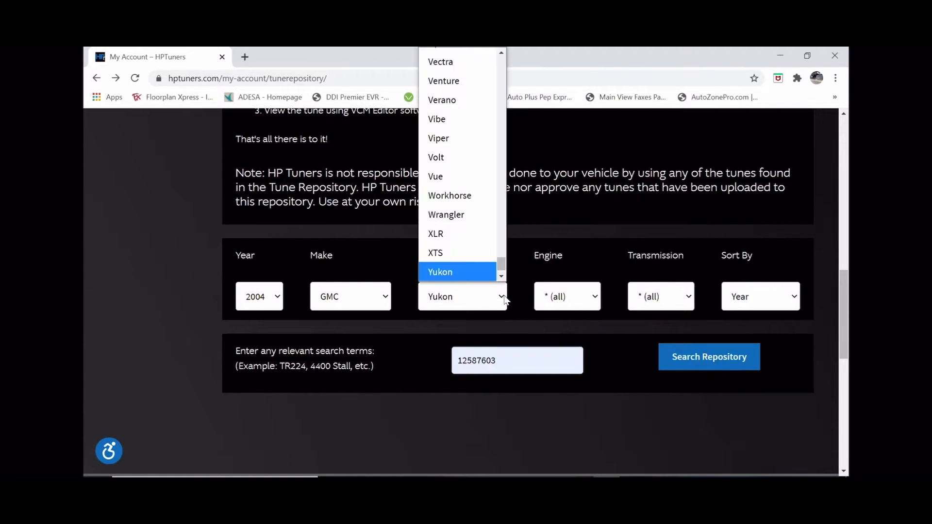
pyautogui.scroll(-1, 479, 118)
pyautogui.scroll(5, 479, 118)
pyautogui.scroll(20, 479, 119)
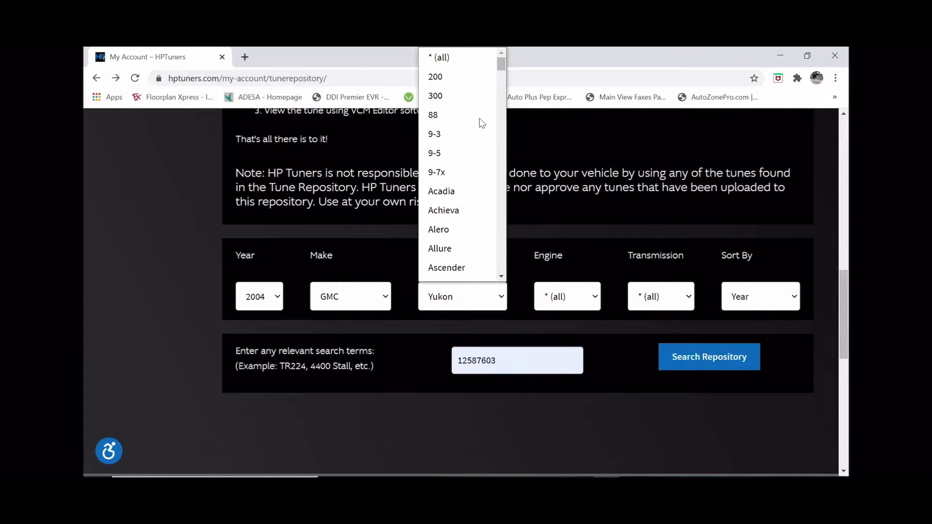
pyautogui.click(454, 55)
pyautogui.click(382, 297)
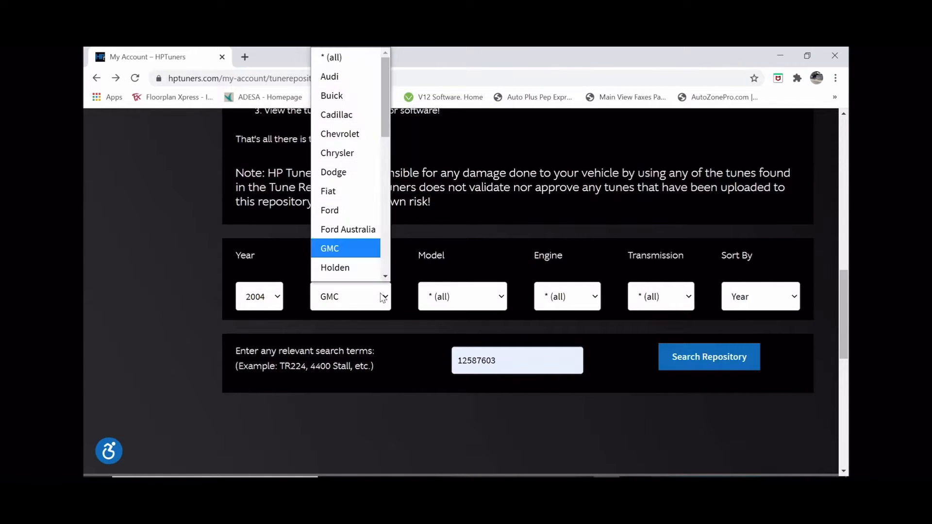
pyautogui.click(359, 52)
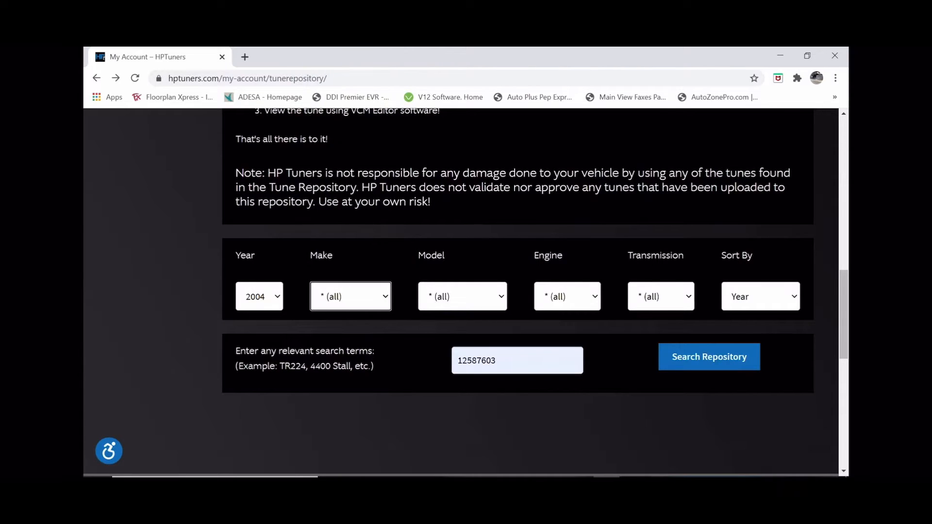
pyautogui.click(279, 296)
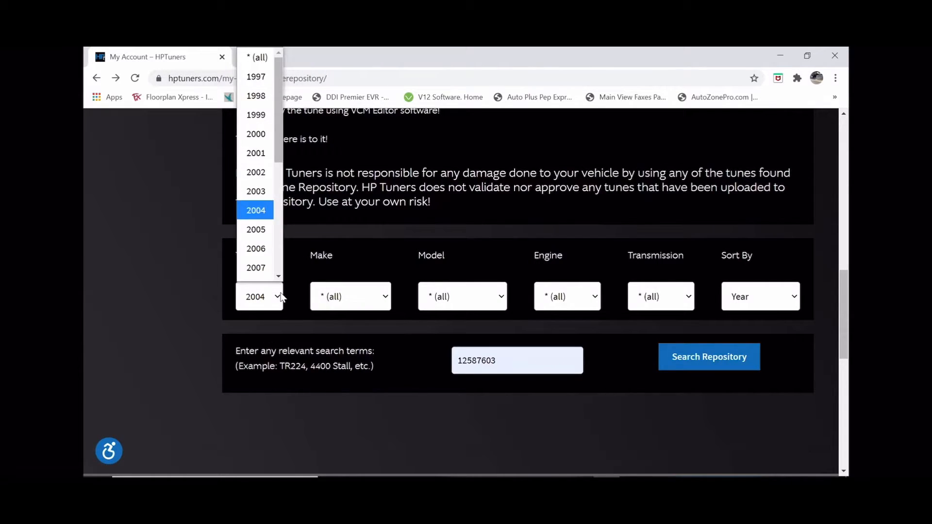
pyautogui.click(262, 63)
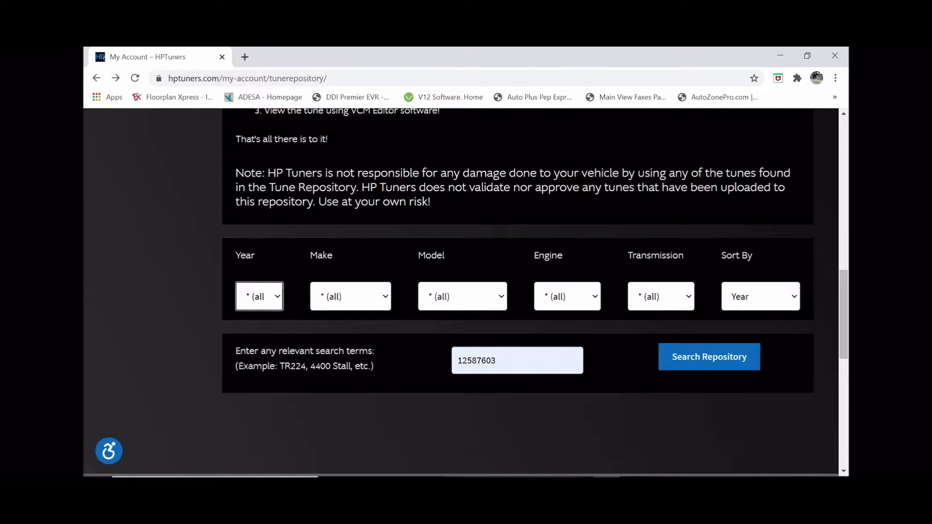
pyautogui.click(698, 365)
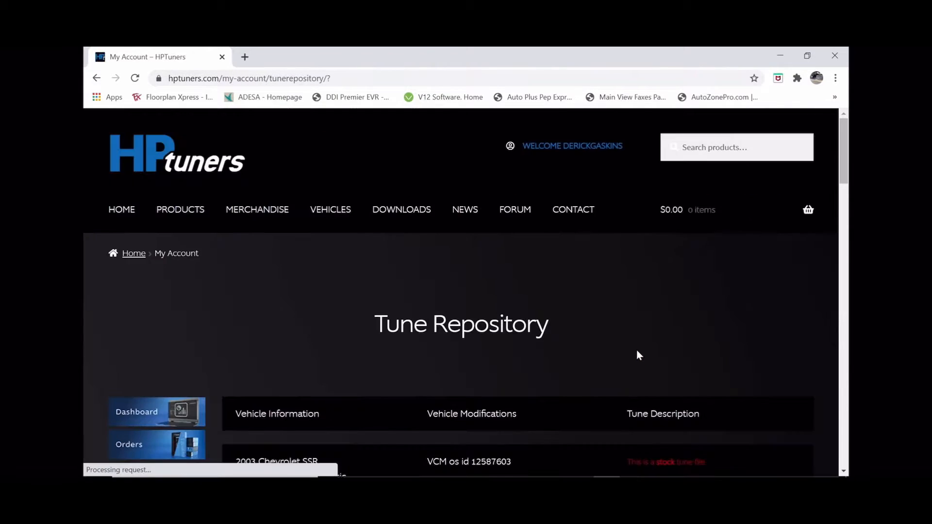
# Download the stock 2004 Chevrolet Silverado 6.0 V8 tune with 4l80e and OS ID 12587603, accepting the terms, and dismiss the download scan notice.
pyautogui.scroll(-8, 518, 377)
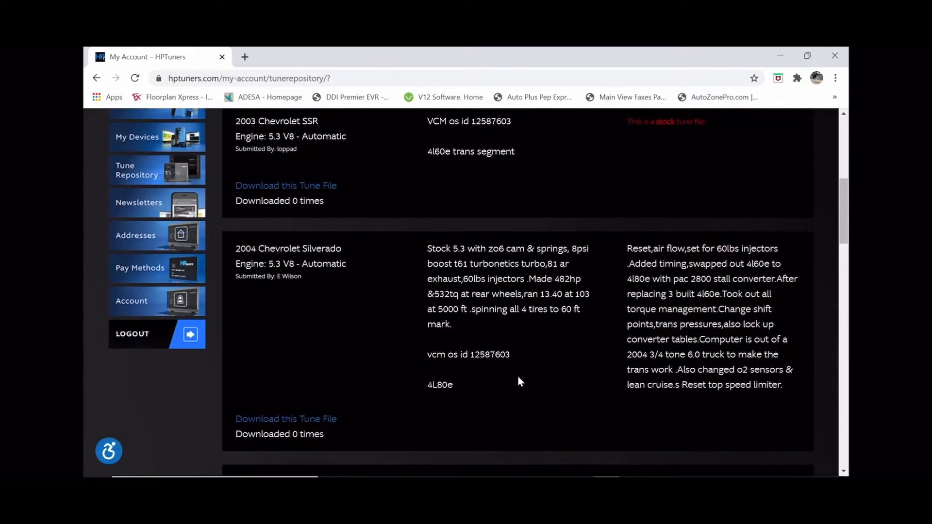
pyautogui.scroll(-6, 517, 365)
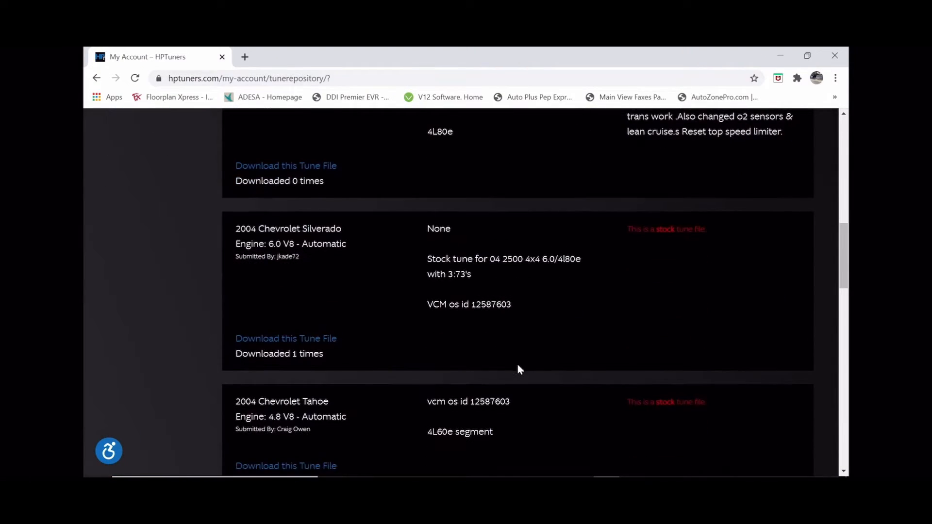
pyautogui.scroll(-1, 517, 363)
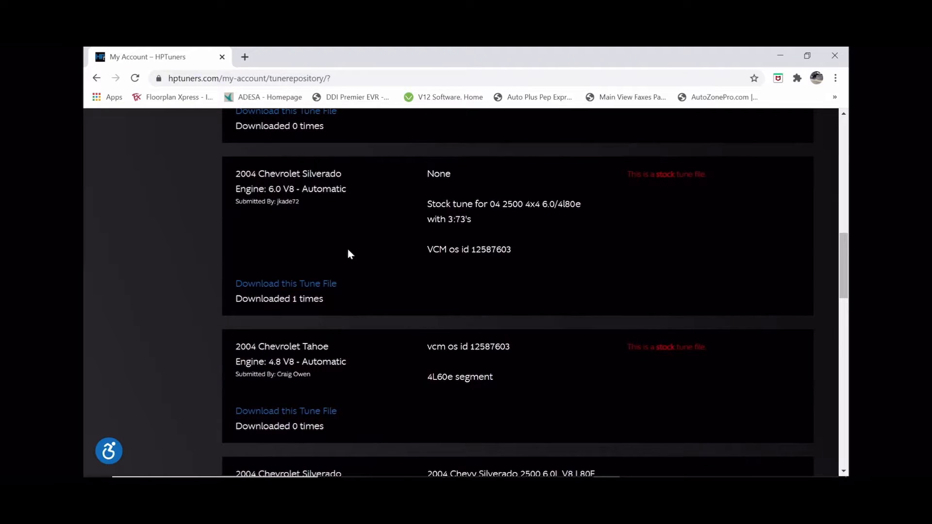
pyautogui.click(283, 289)
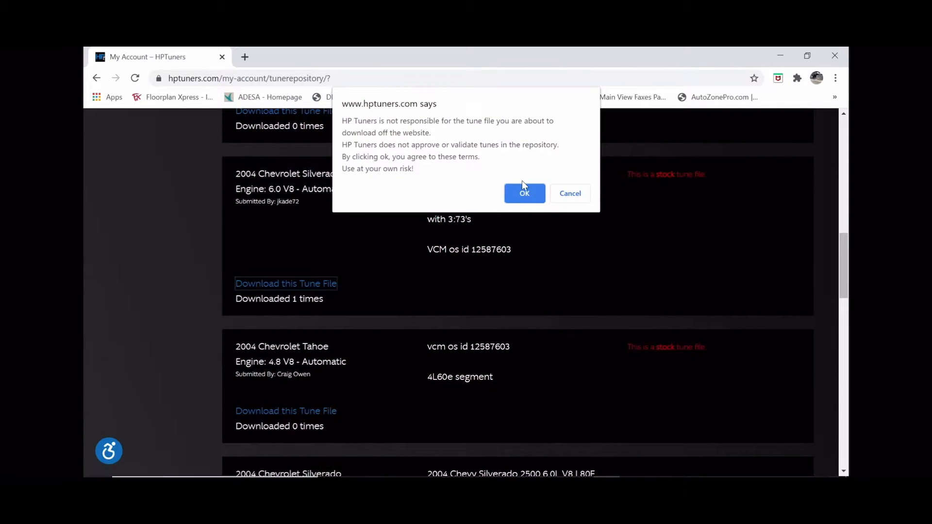
pyautogui.click(524, 191)
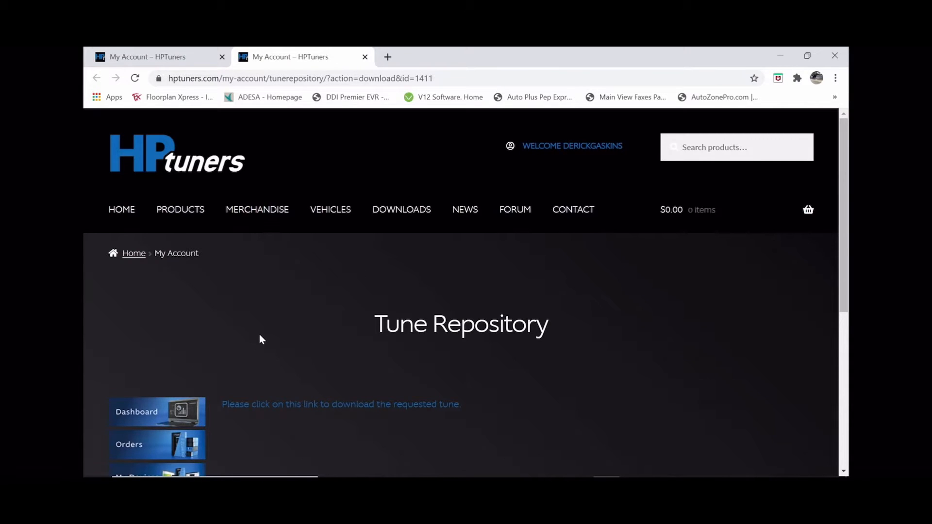
pyautogui.click(281, 410)
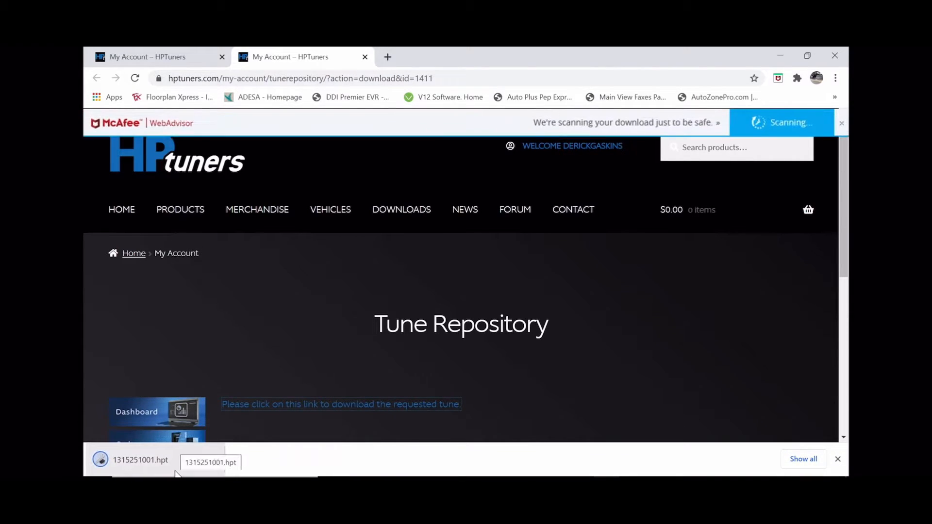
pyautogui.click(843, 125)
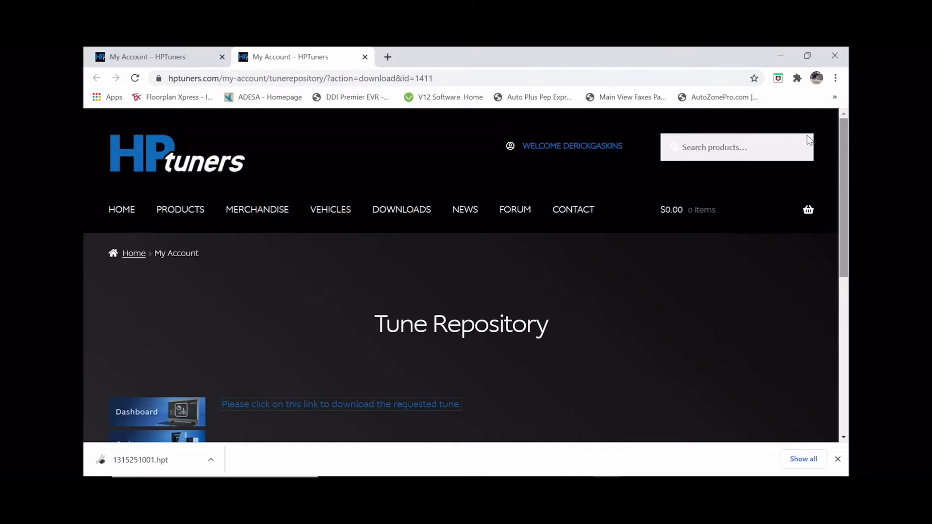
# Switch to VCM Editor and open STOCK FILE from the yukon segment swap folder.
pyautogui.click(779, 55)
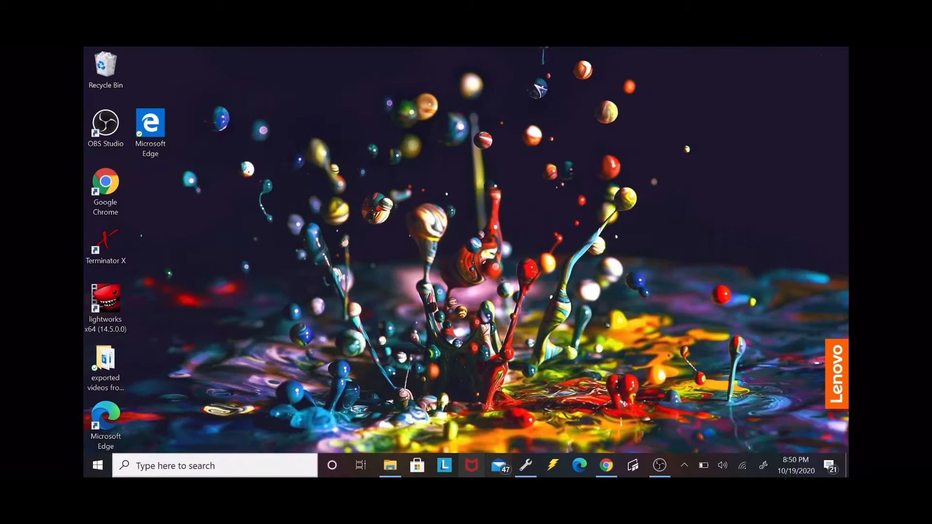
pyautogui.click(525, 465)
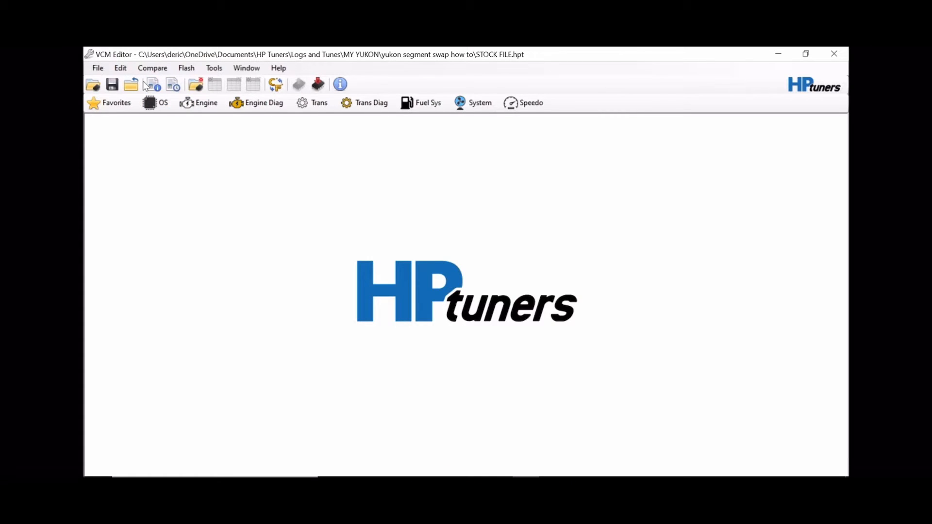
pyautogui.click(98, 68)
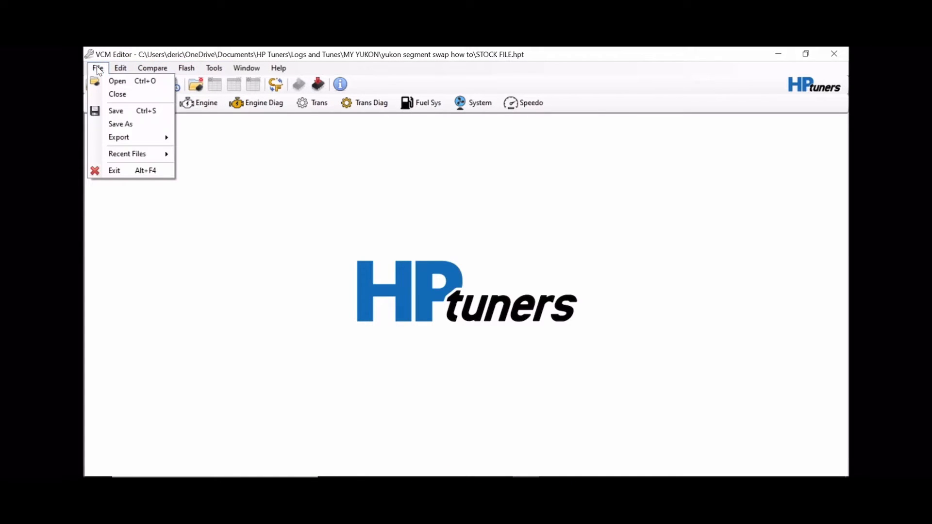
pyautogui.click(115, 81)
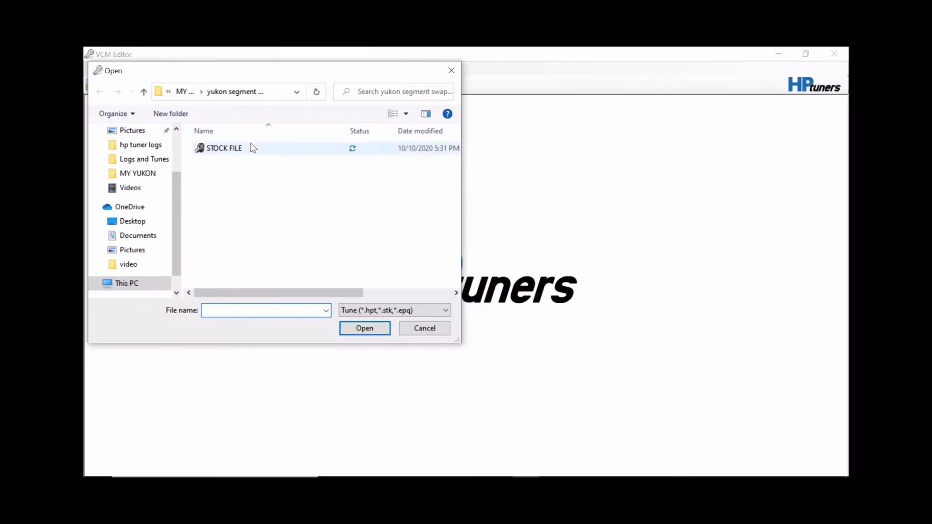
pyautogui.click(238, 150)
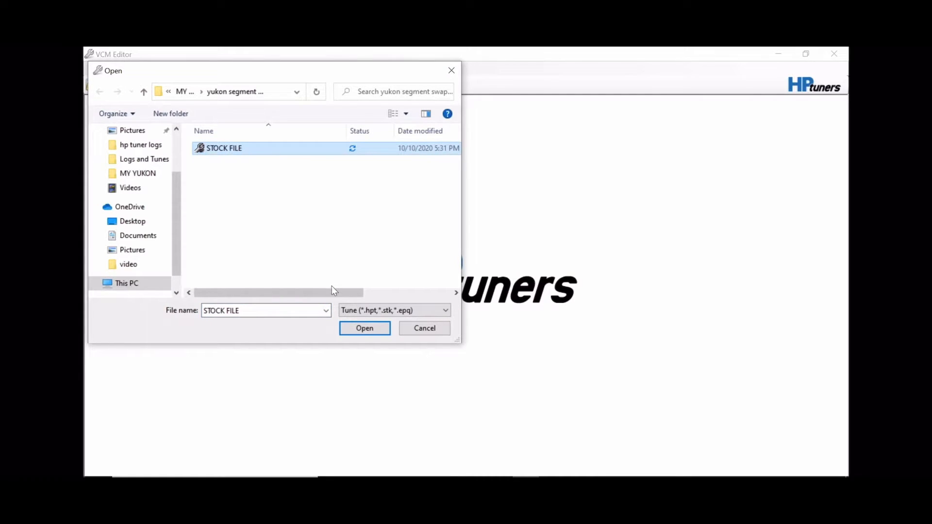
pyautogui.click(358, 328)
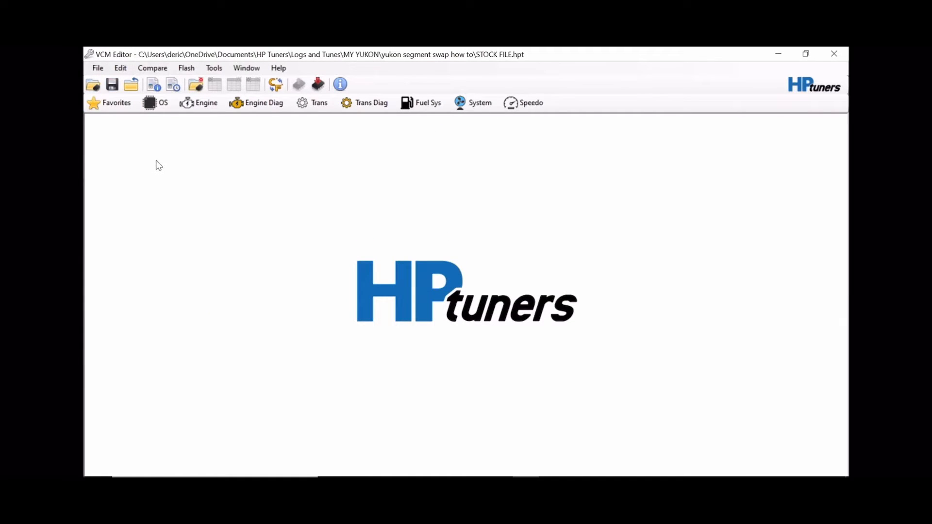
# Save a copy of the stock tune as segment swap in the yukon segment swap folder.
pyautogui.click(97, 70)
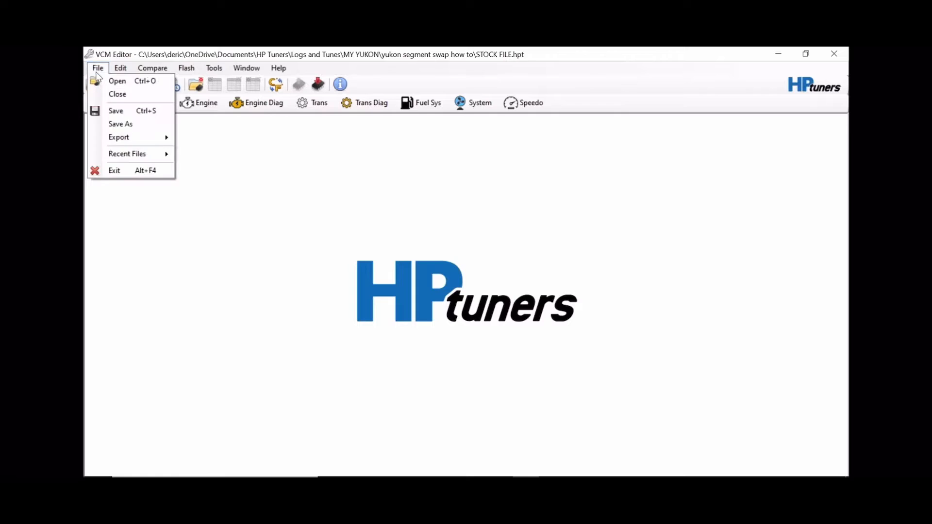
pyautogui.click(125, 119)
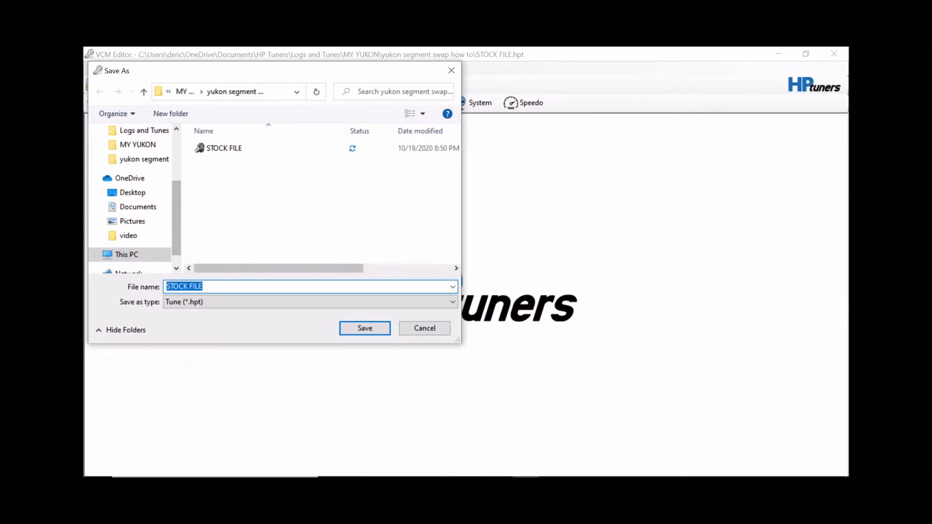
pyautogui.click(218, 286)
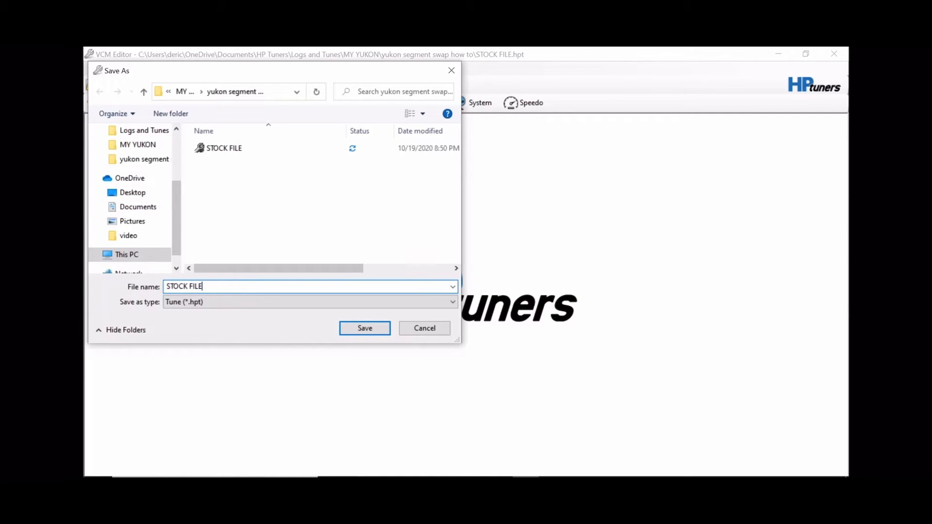
pyautogui.press('BackSpace')
pyautogui.press('BackSpace')
pyautogui.press('BackSpace')
pyautogui.press('BackSpace')
pyautogui.press('BackSpace')
pyautogui.press('BackSpace')
pyautogui.press('BackSpace')
pyautogui.press('BackSpace')
pyautogui.press('BackSpace')
pyautogui.press('BackSpace')
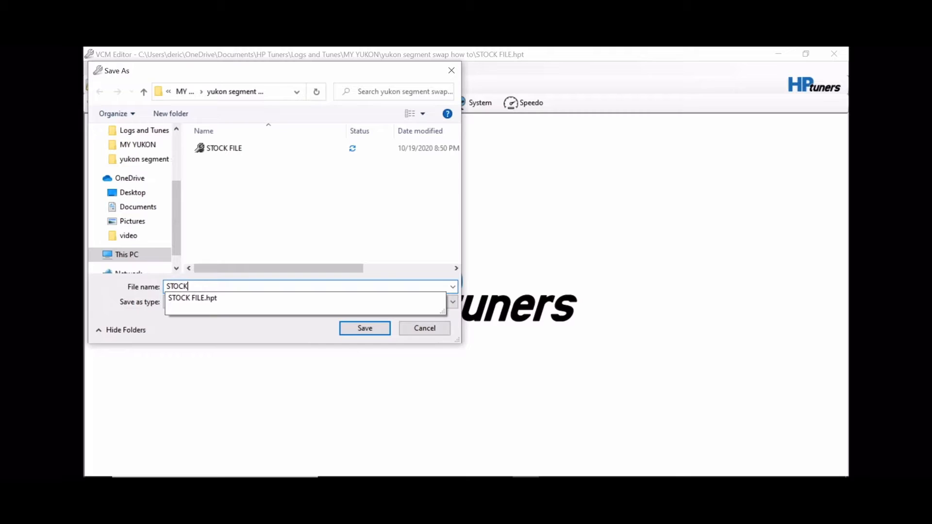
pyautogui.write('segment swap')
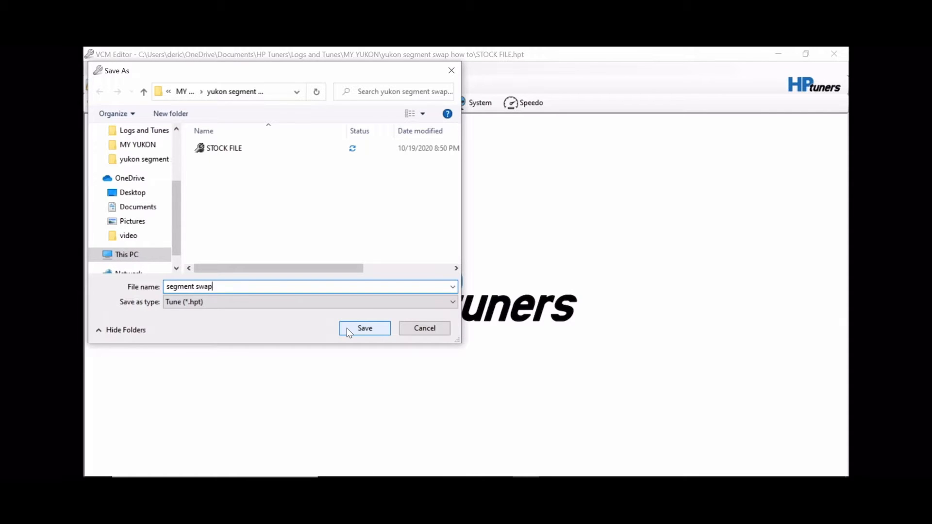
pyautogui.click(362, 330)
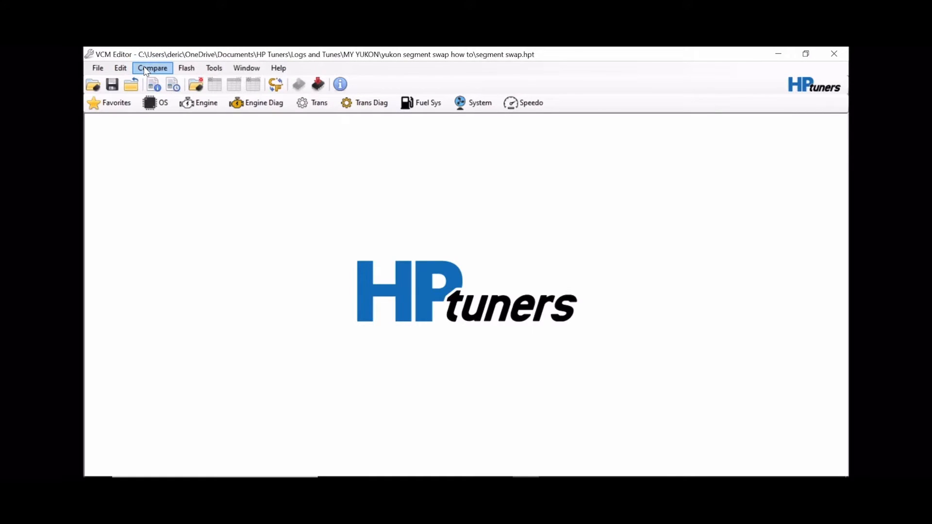
pyautogui.click(145, 71)
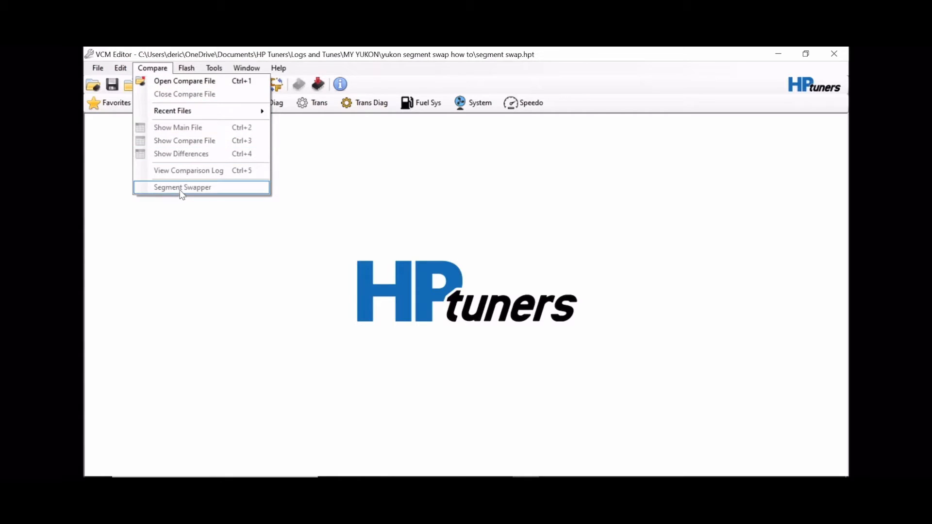
pyautogui.click(175, 81)
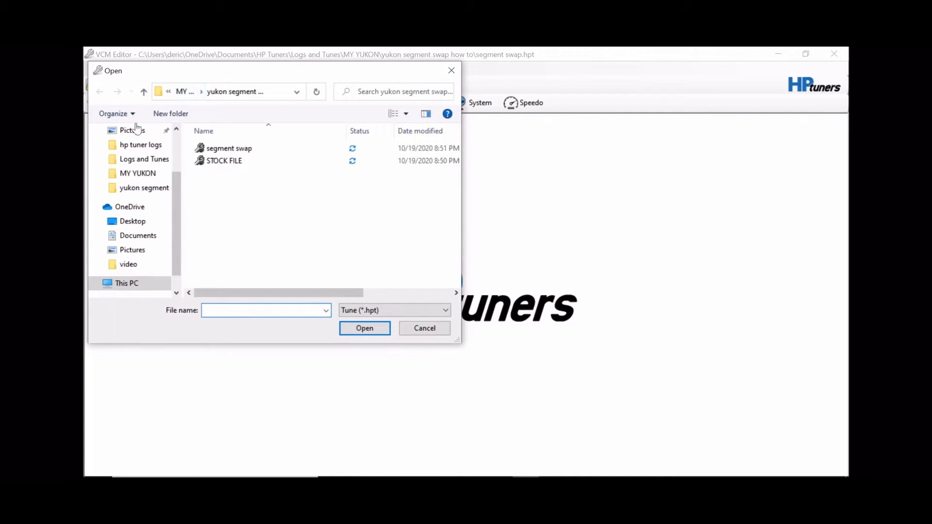
pyautogui.scroll(-1, 138, 252)
pyautogui.scroll(2, 139, 243)
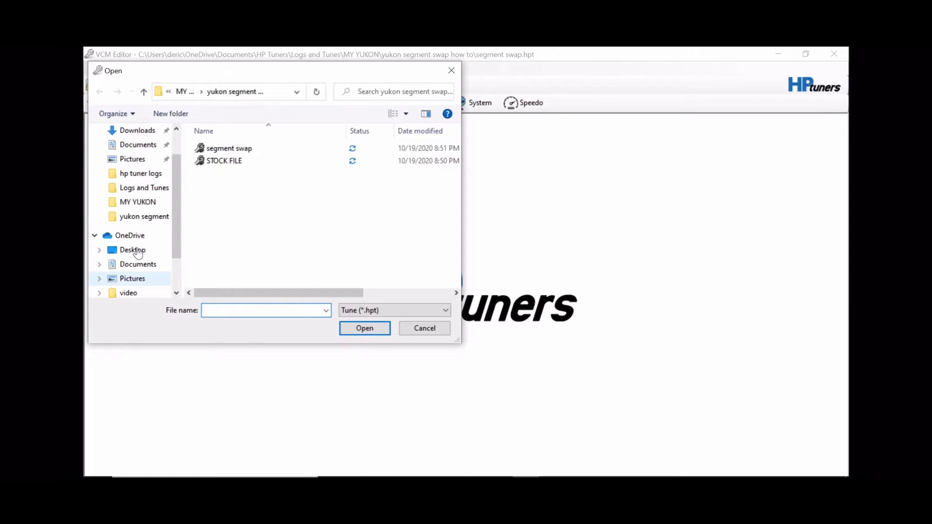
pyautogui.click(152, 146)
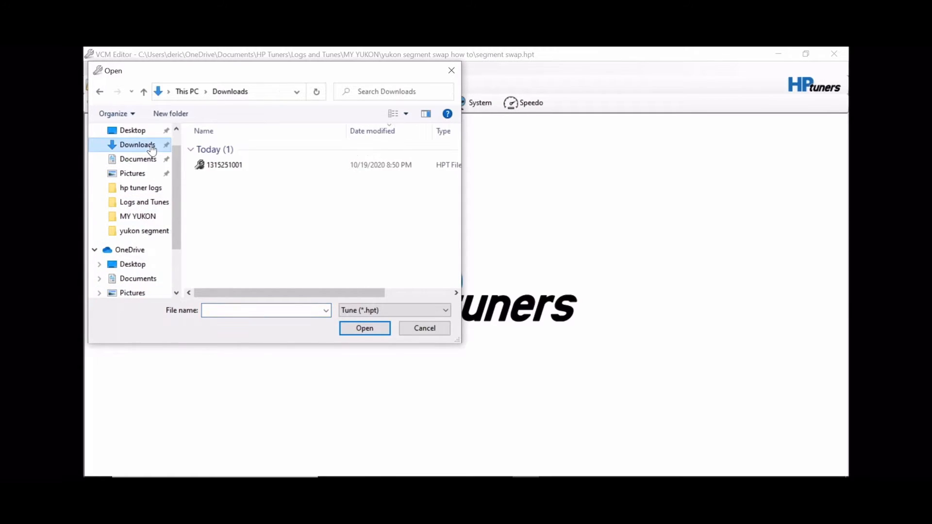
pyautogui.click(228, 165)
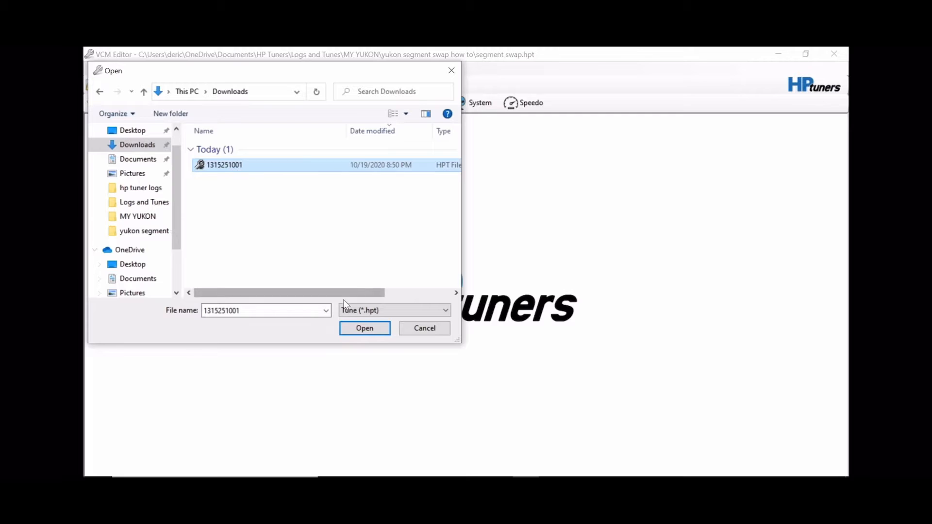
pyautogui.click(357, 329)
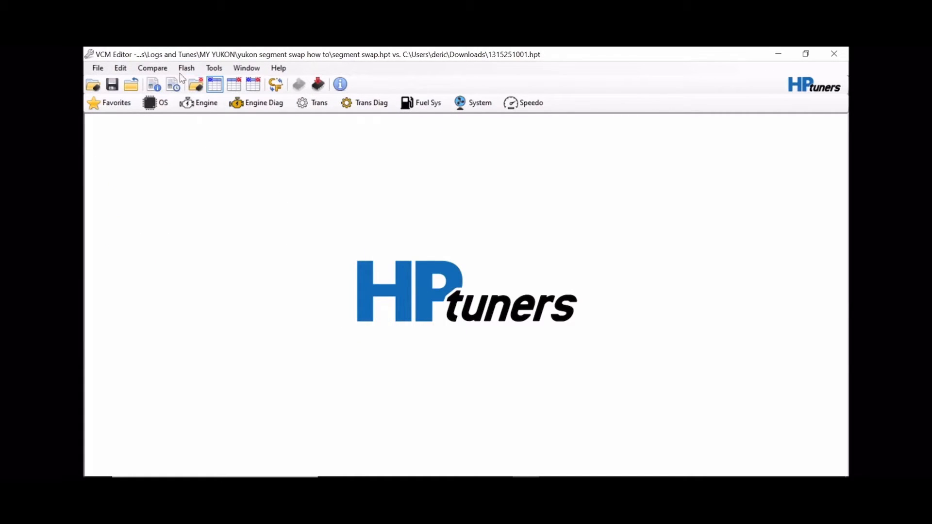
# Import the compare file's Transmission and Transmission Diagnostic segments into the main tune with Segment Swapper.
pyautogui.click(153, 71)
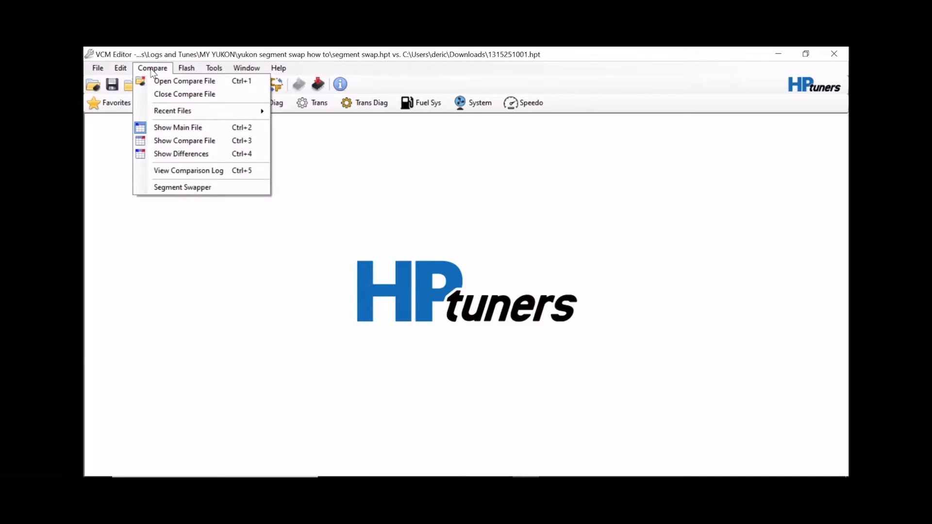
pyautogui.click(198, 191)
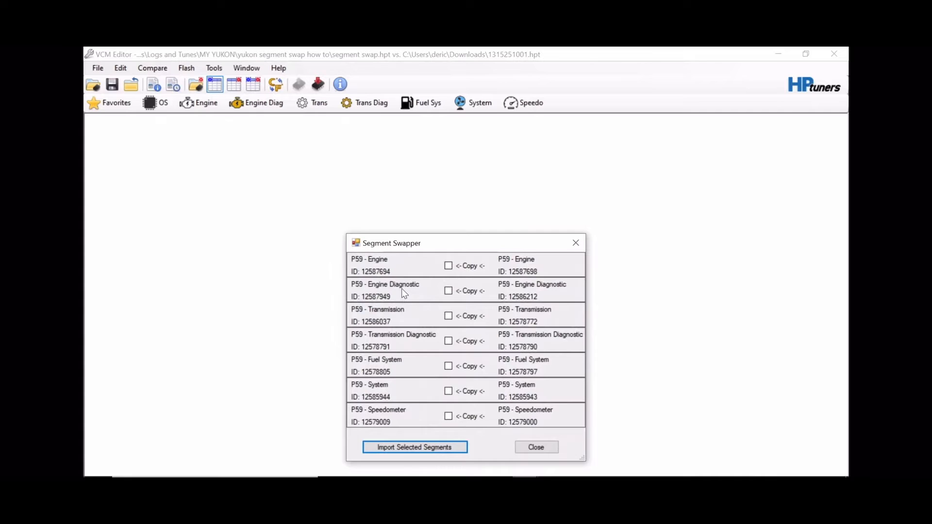
pyautogui.click(448, 317)
pyautogui.click(434, 447)
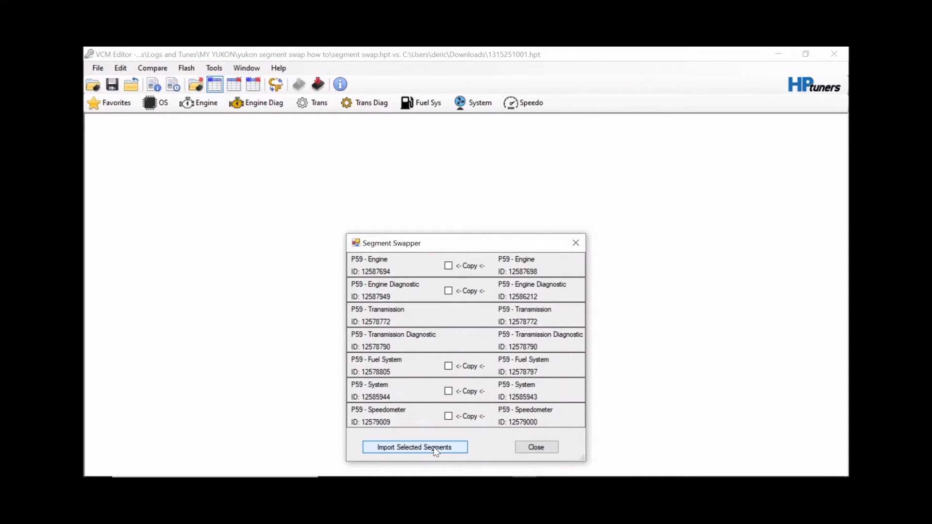
# Close Segment Swapper and save the swapped tune as segment swap, replacing the existing file.
pyautogui.click(525, 447)
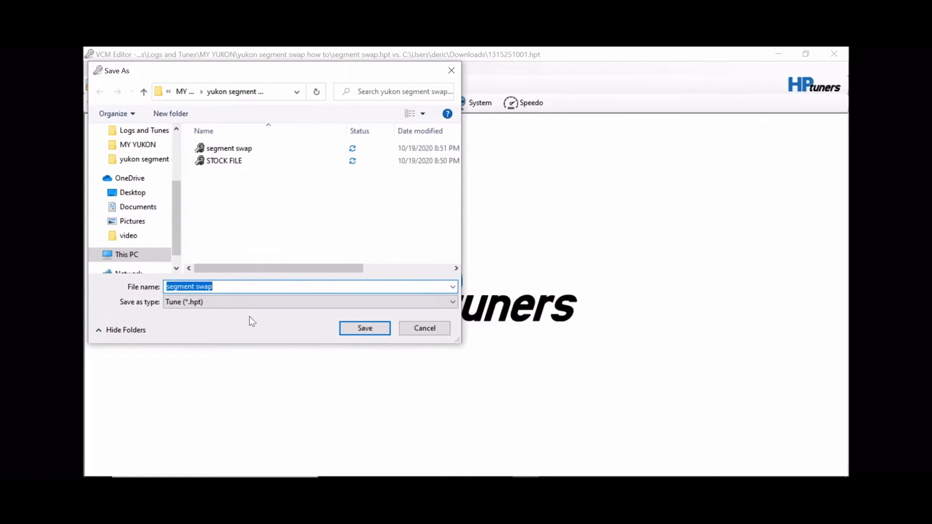
pyautogui.click(347, 331)
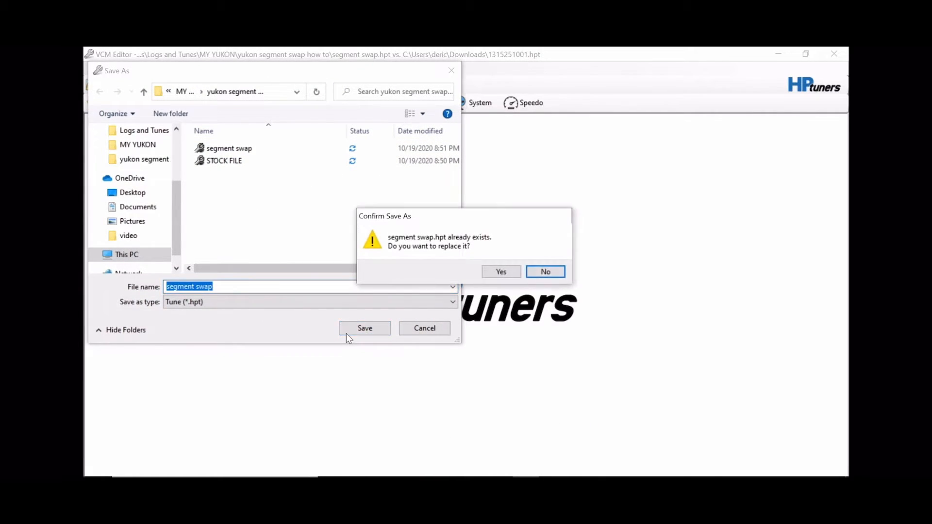
pyautogui.click(501, 271)
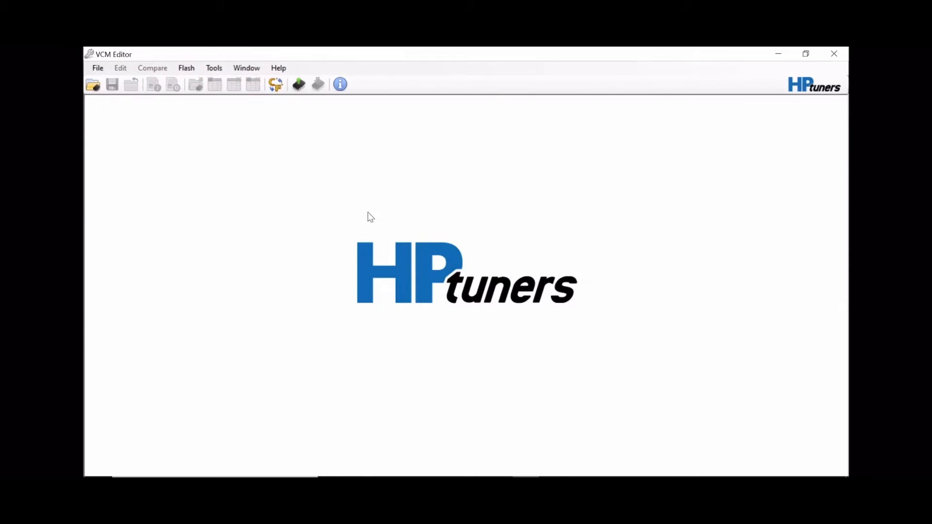
# Reopen the segment swap tune from the yukon segment swap folder.
pyautogui.click(97, 70)
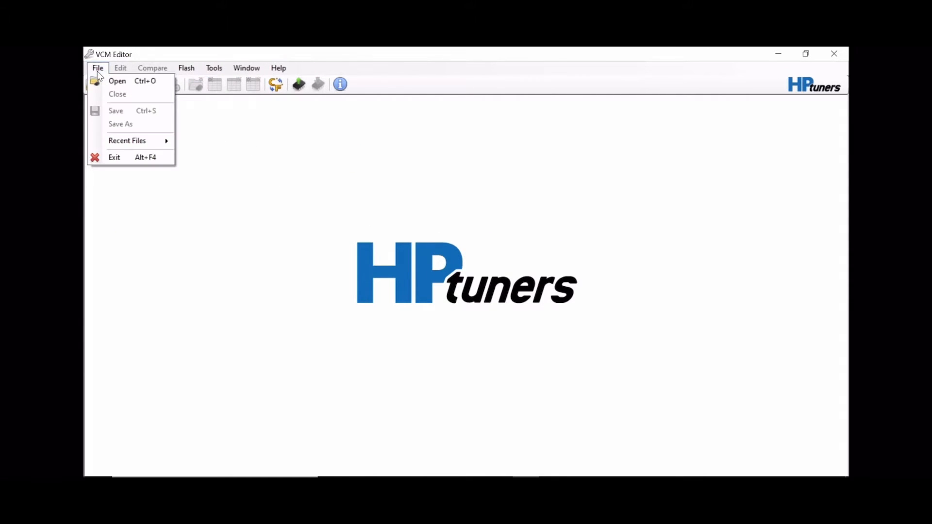
pyautogui.click(113, 80)
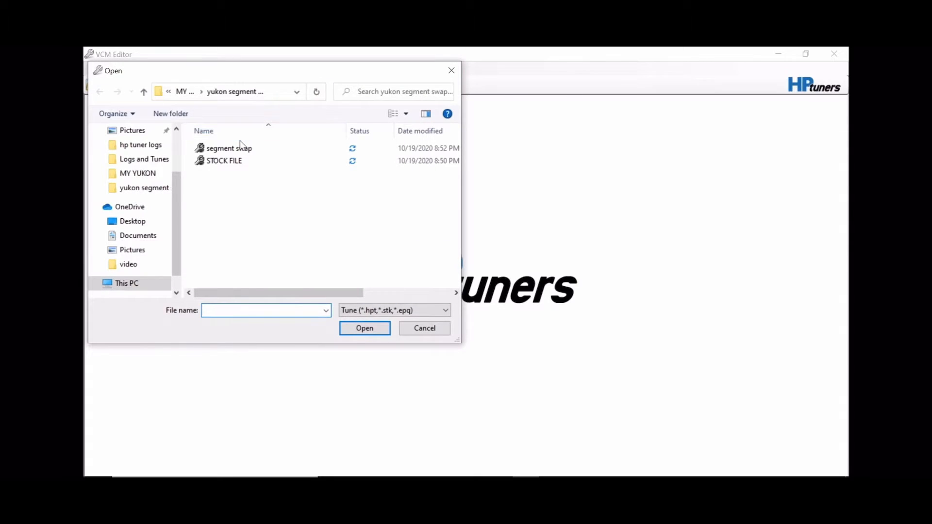
pyautogui.click(240, 146)
pyautogui.click(358, 331)
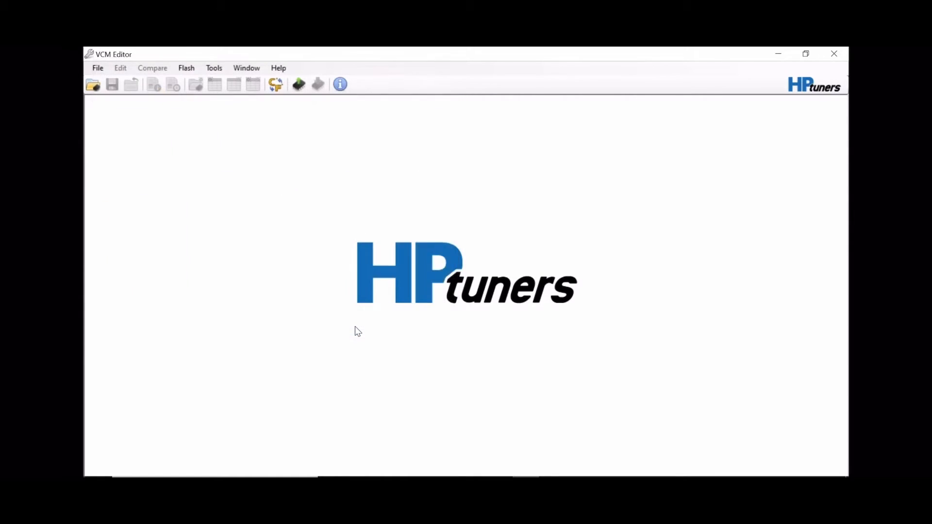
# Examine the transmission type, shift timing, shift pressures and shift scheduling, including the normal full throttle shift RPM.
pyautogui.click(313, 104)
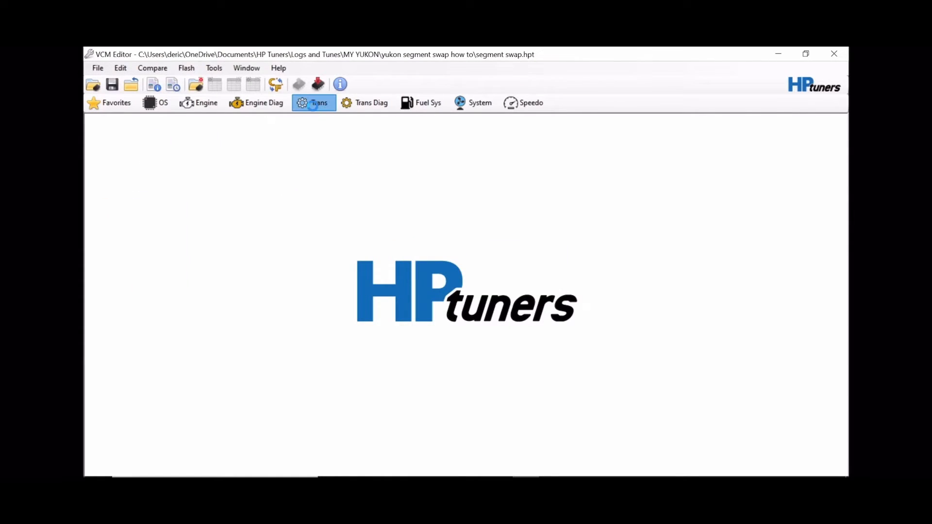
pyautogui.click(131, 159)
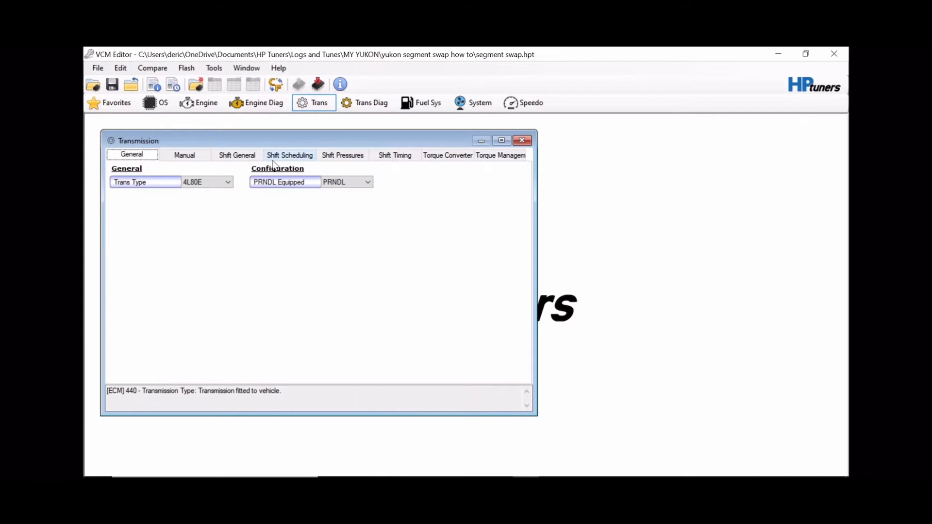
pyautogui.click(382, 159)
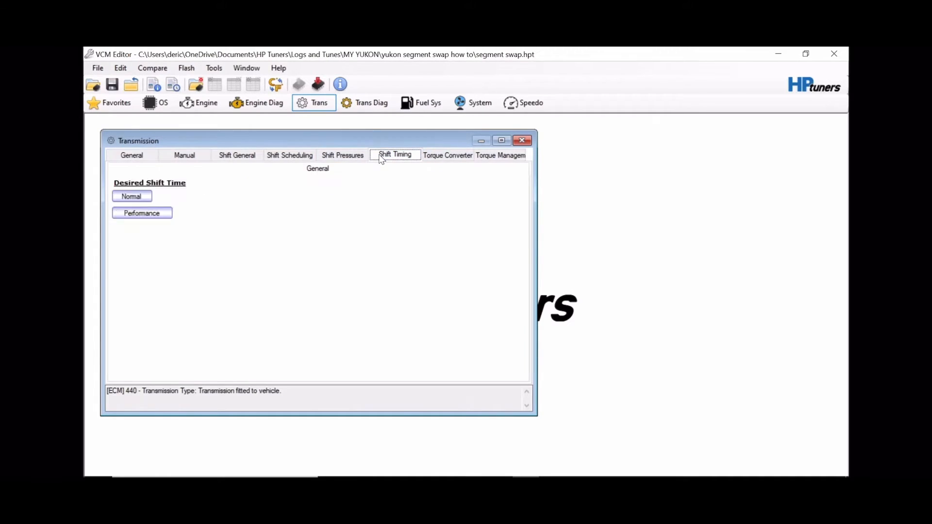
pyautogui.click(336, 160)
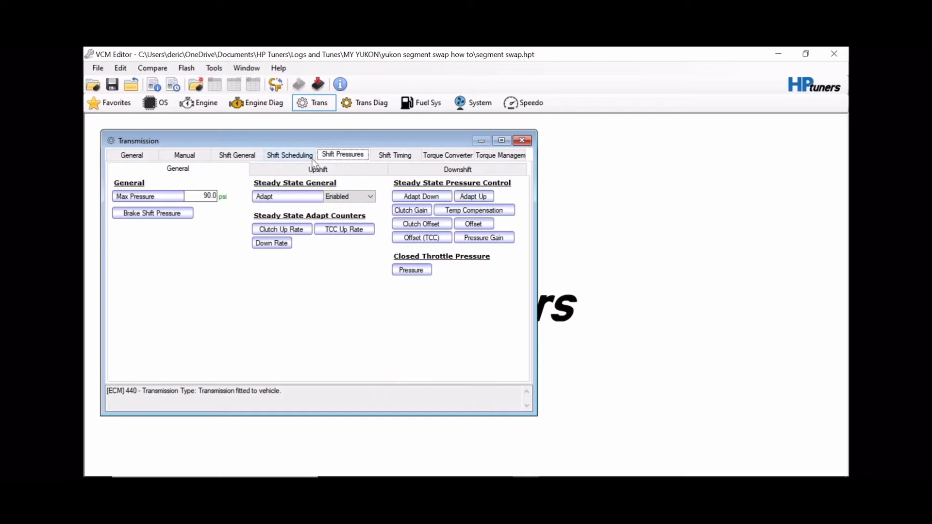
pyautogui.click(313, 161)
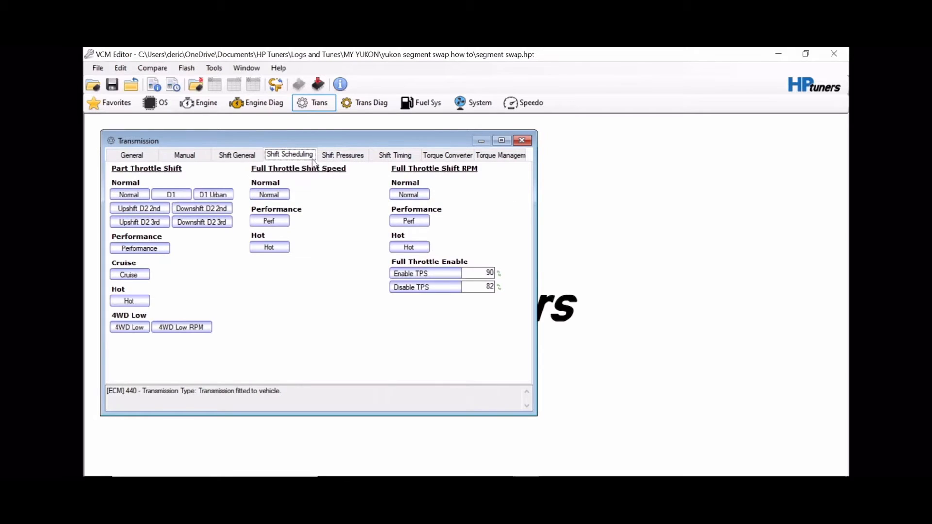
pyautogui.click(409, 194)
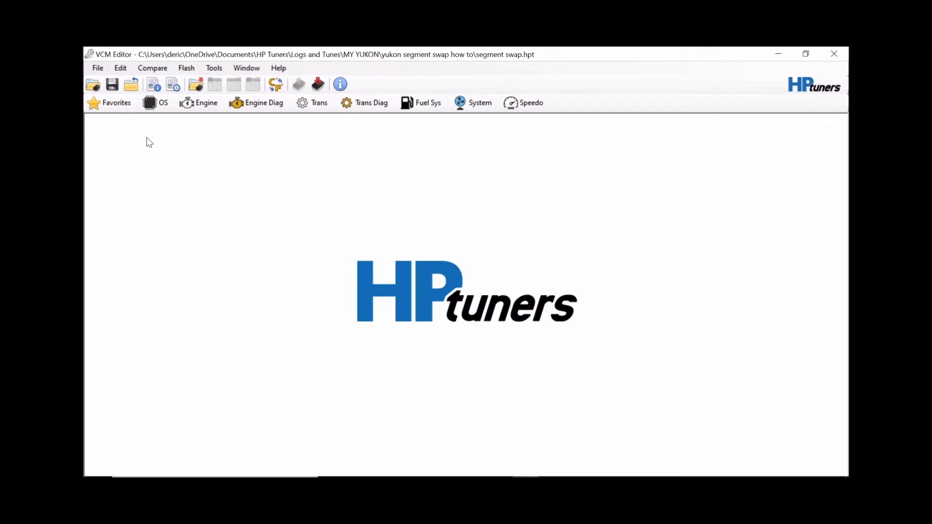
# Start writing the segment swap tune to the vehicle.
pyautogui.click(323, 91)
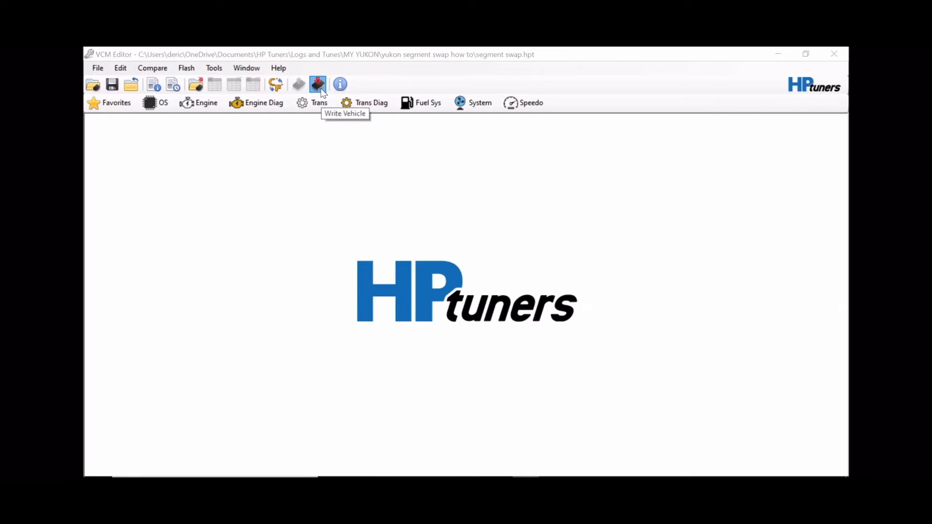